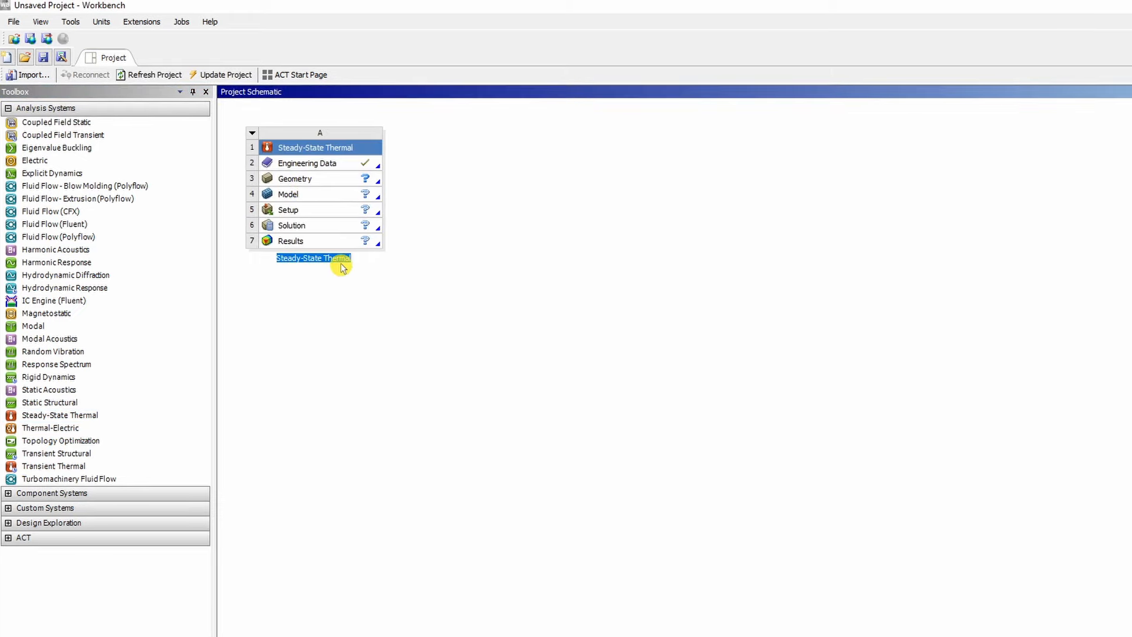
- Keep the default name of the Steady-State Thermal system and add a new material named Gold to its Engineering Data
left_click(350, 301)
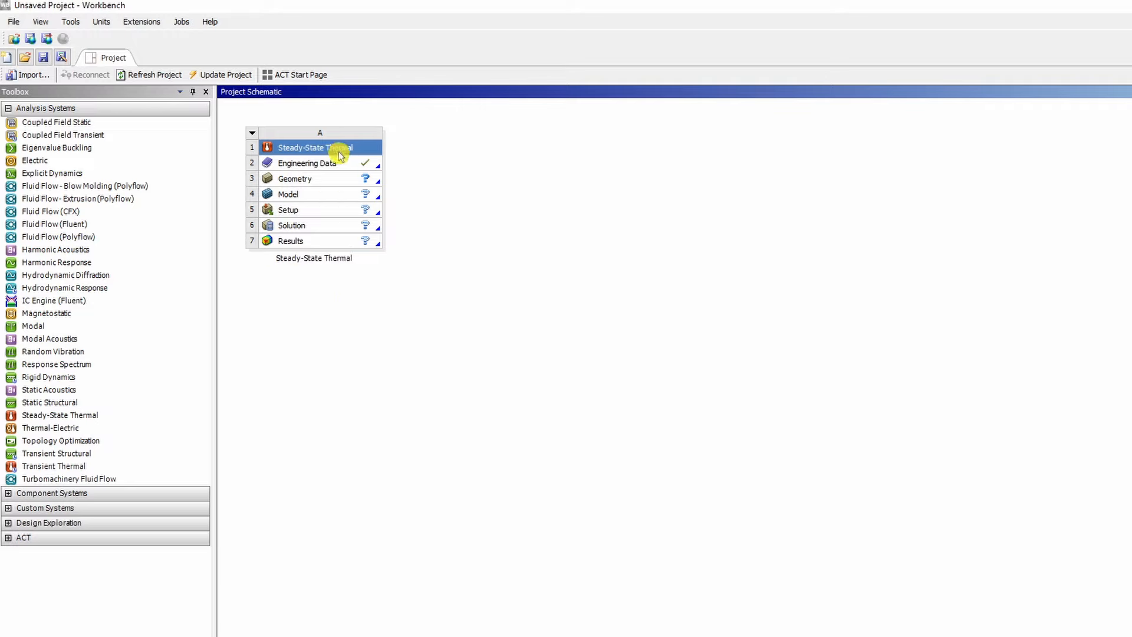
double_click(309, 166)
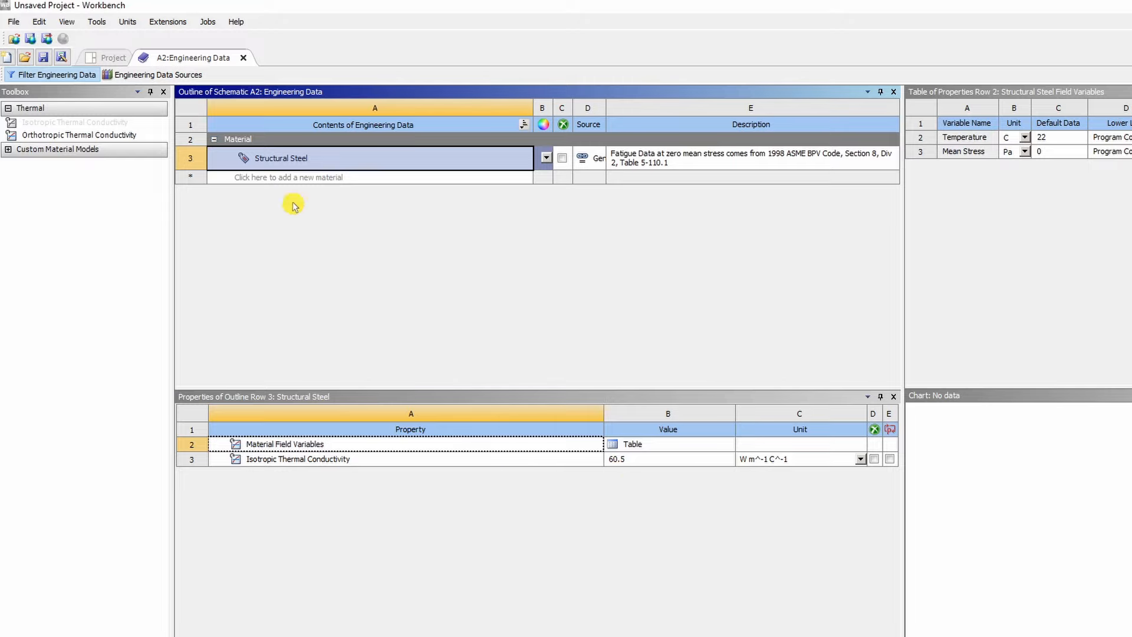
left_click(293, 178)
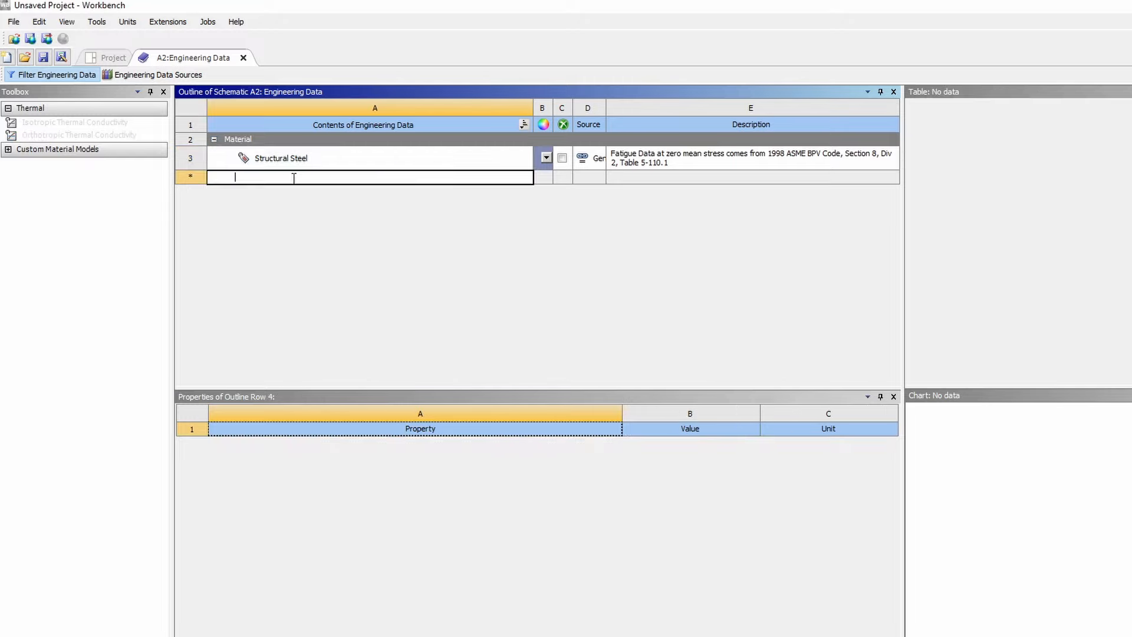
type("Gold")
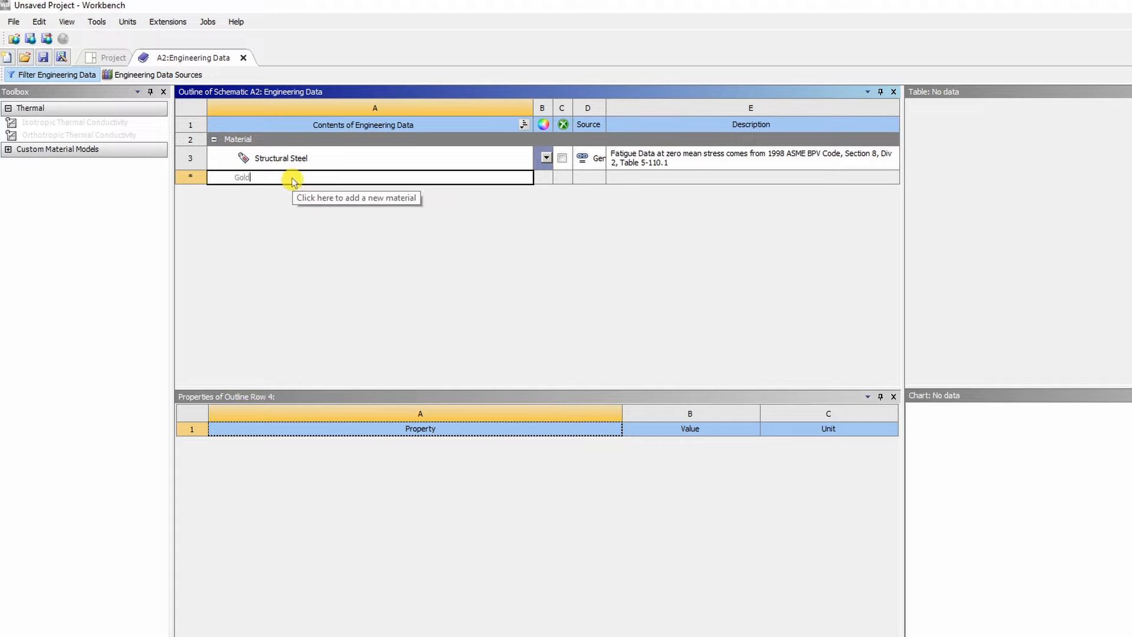
left_click(310, 261)
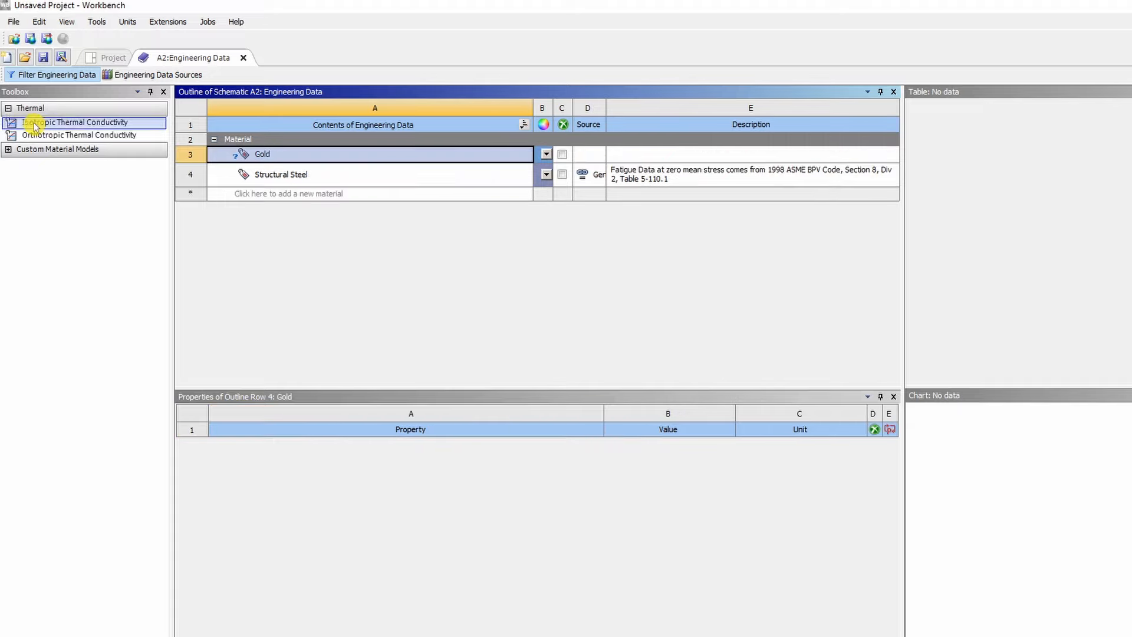
- Give Gold an Isotropic Thermal Conductivity of 320 W m^-1 K^-1 and close the Engineering Data
left_click_drag(42, 126, 103, 146)
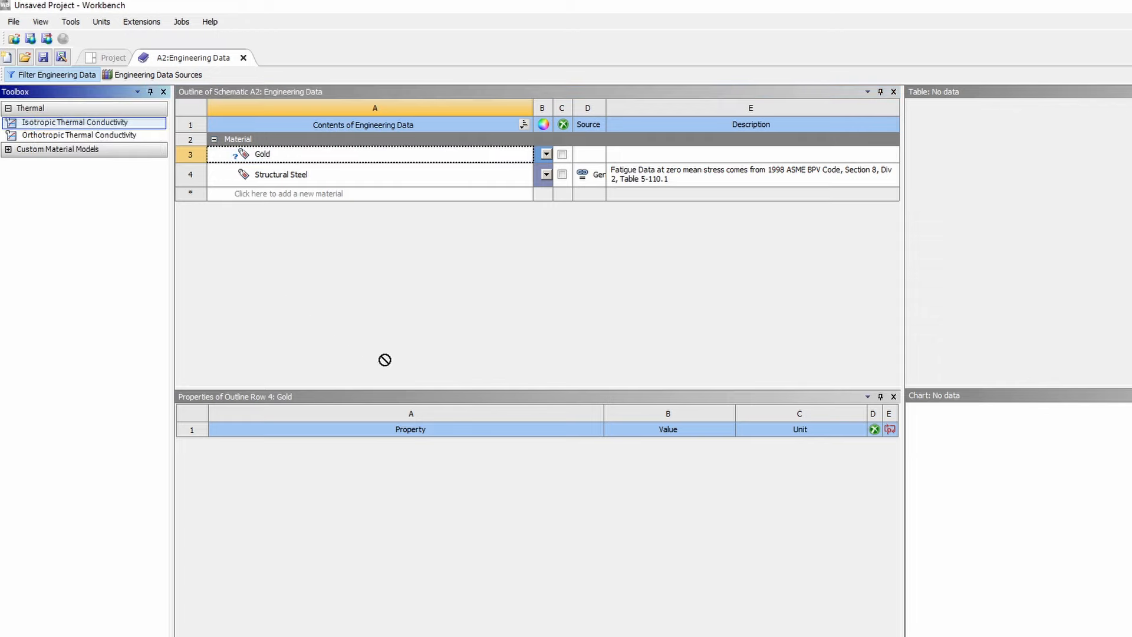
left_click_drag(385, 360, 396, 430)
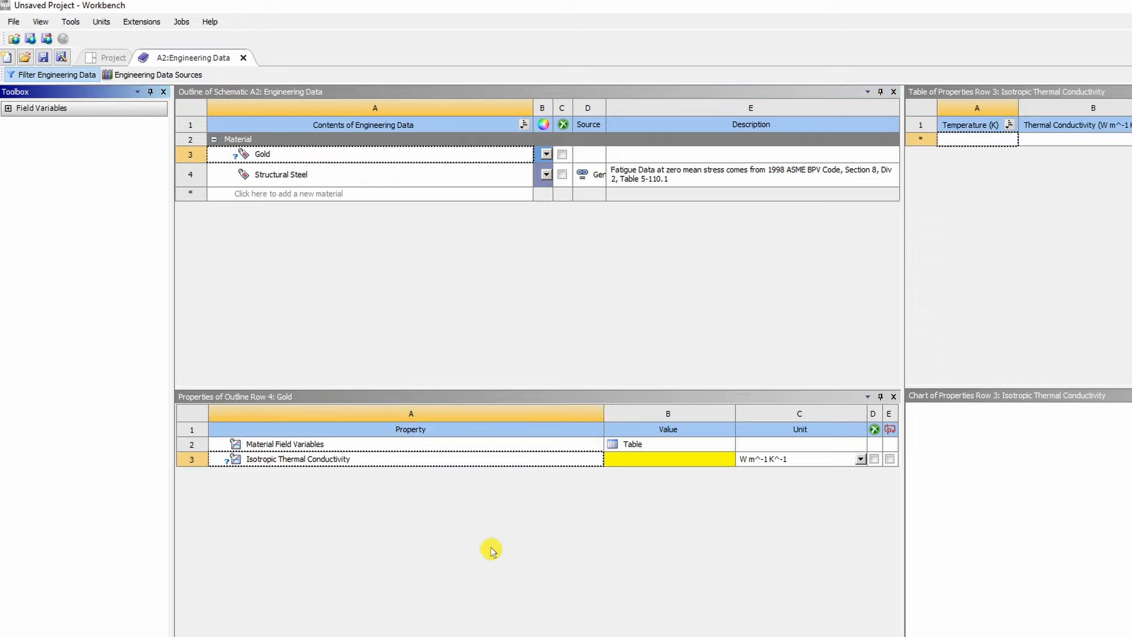
left_click(635, 458)
type("320")
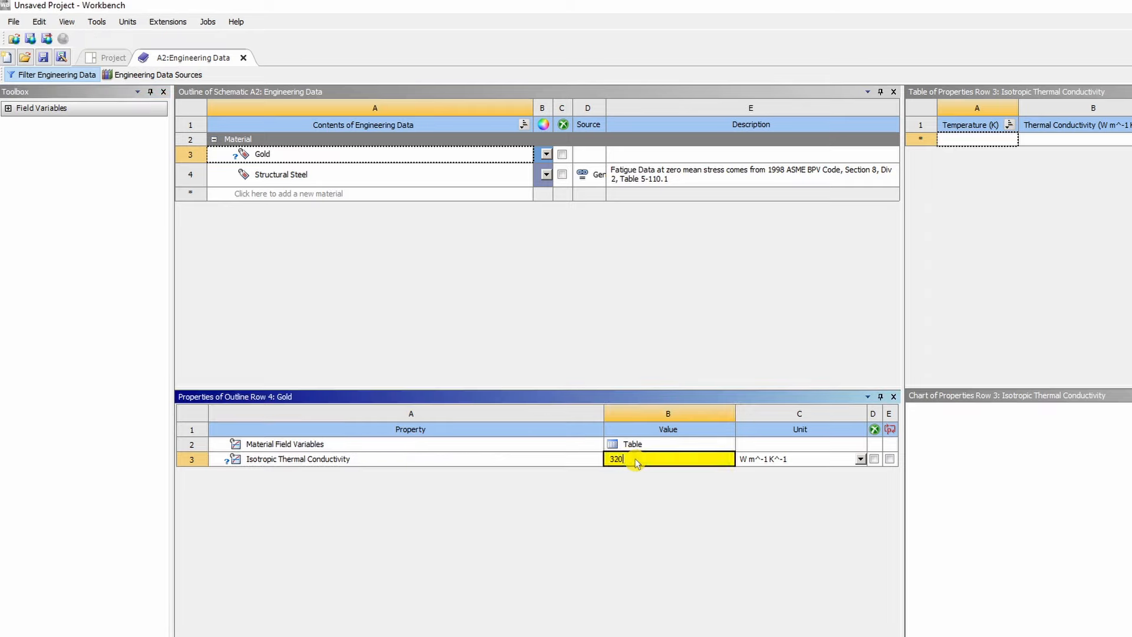
key("Return")
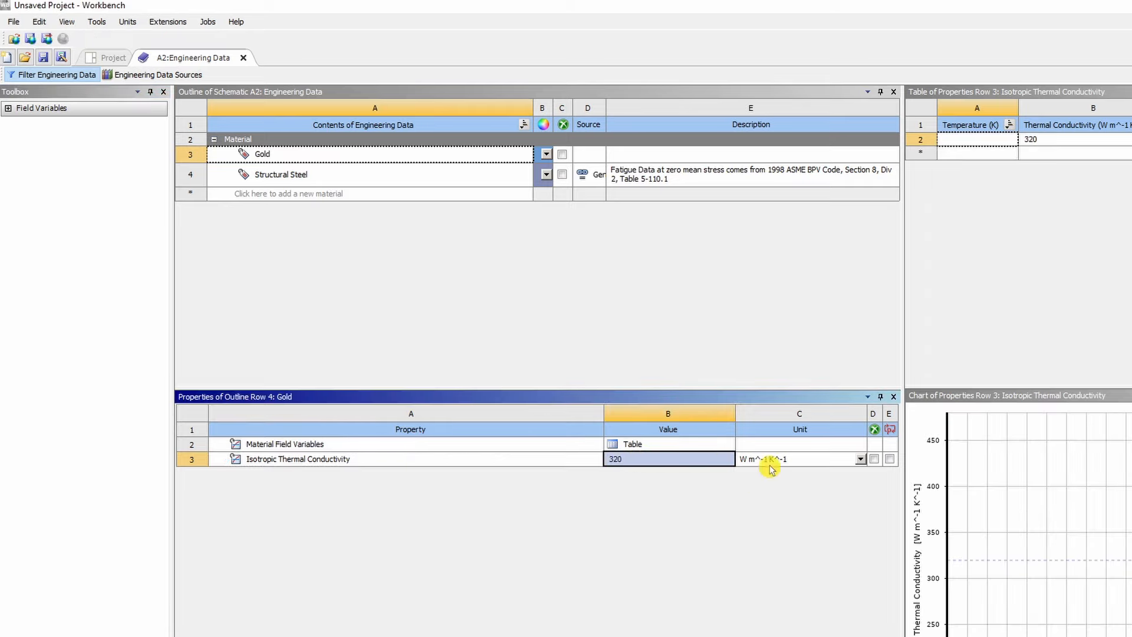
left_click(243, 57)
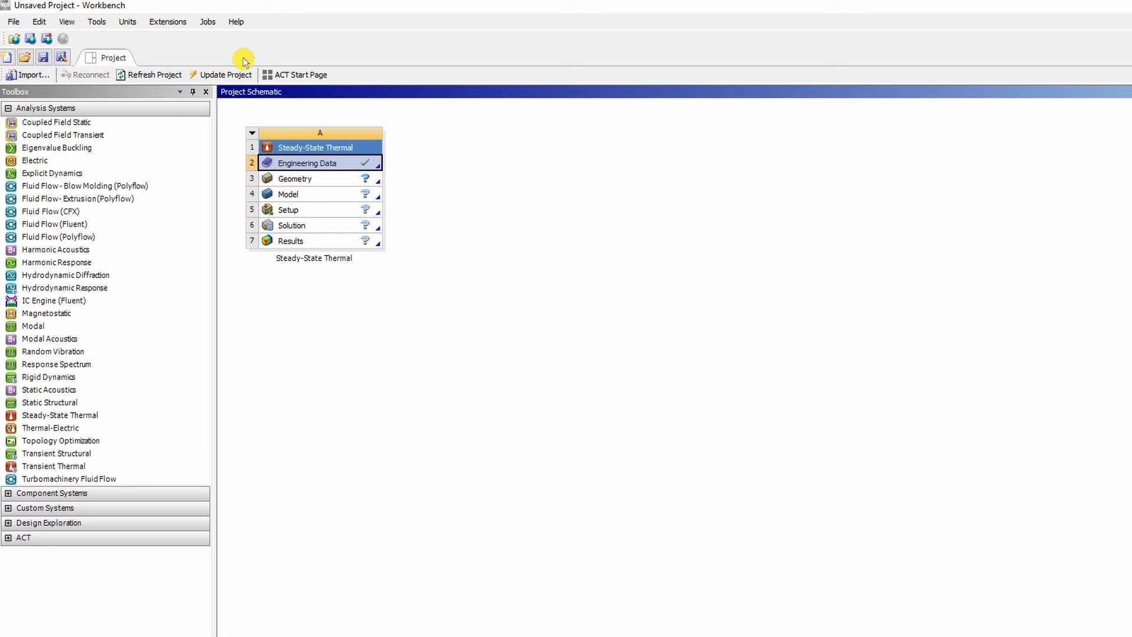
- Create a new SpaceClaim geometry for the Steady-State Thermal system and show the sketch grid in plan view
left_click(311, 183)
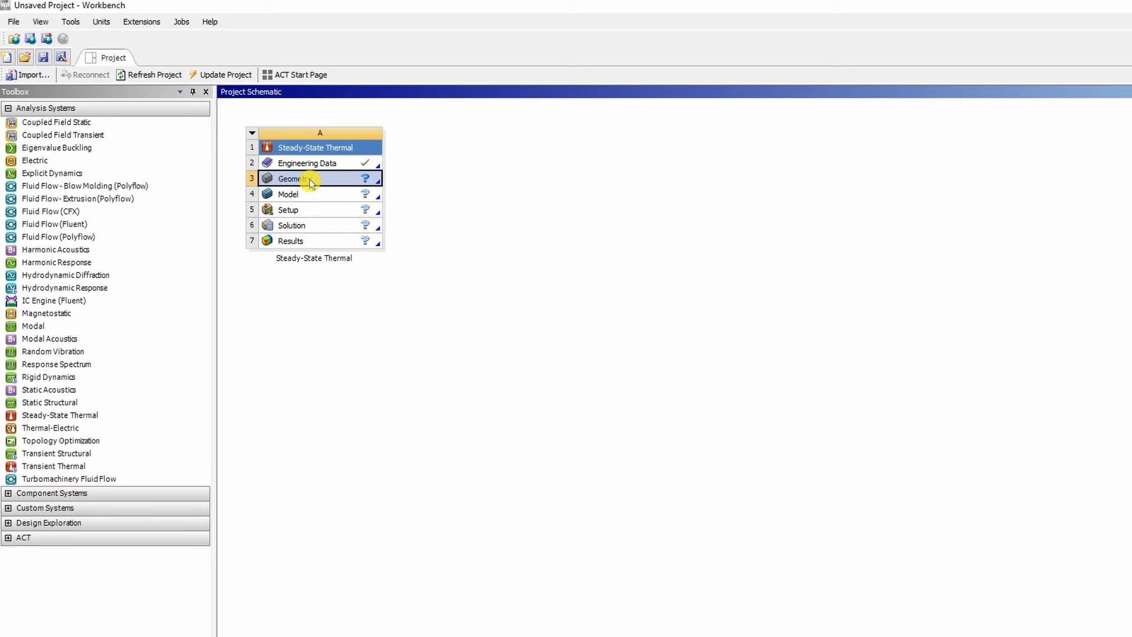
right_click(312, 183)
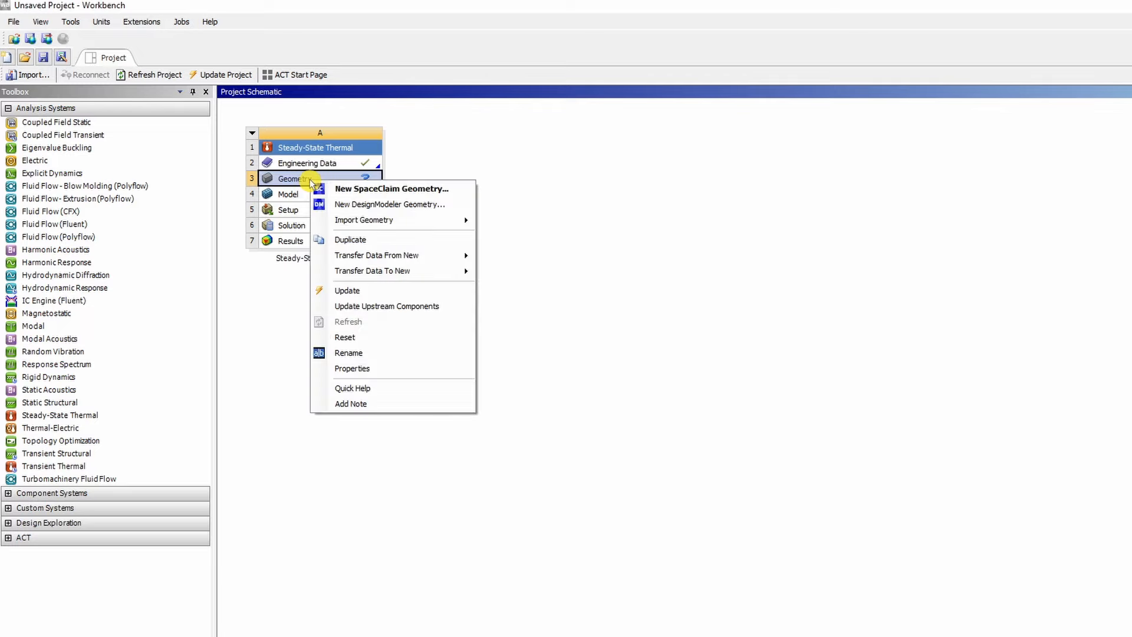
left_click(381, 190)
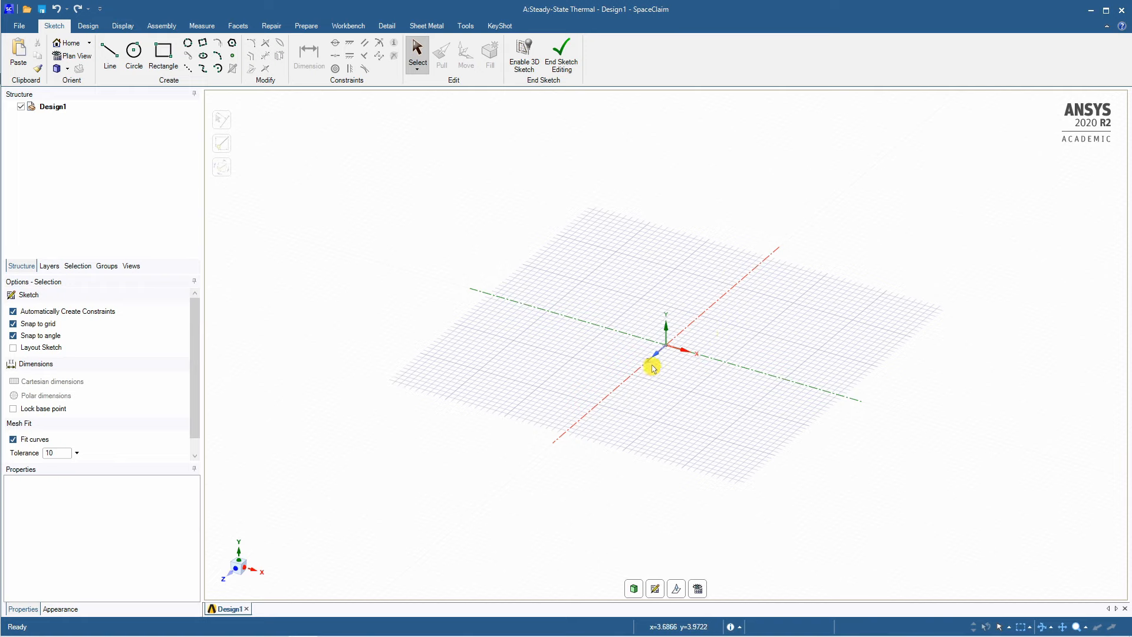
left_click(698, 590)
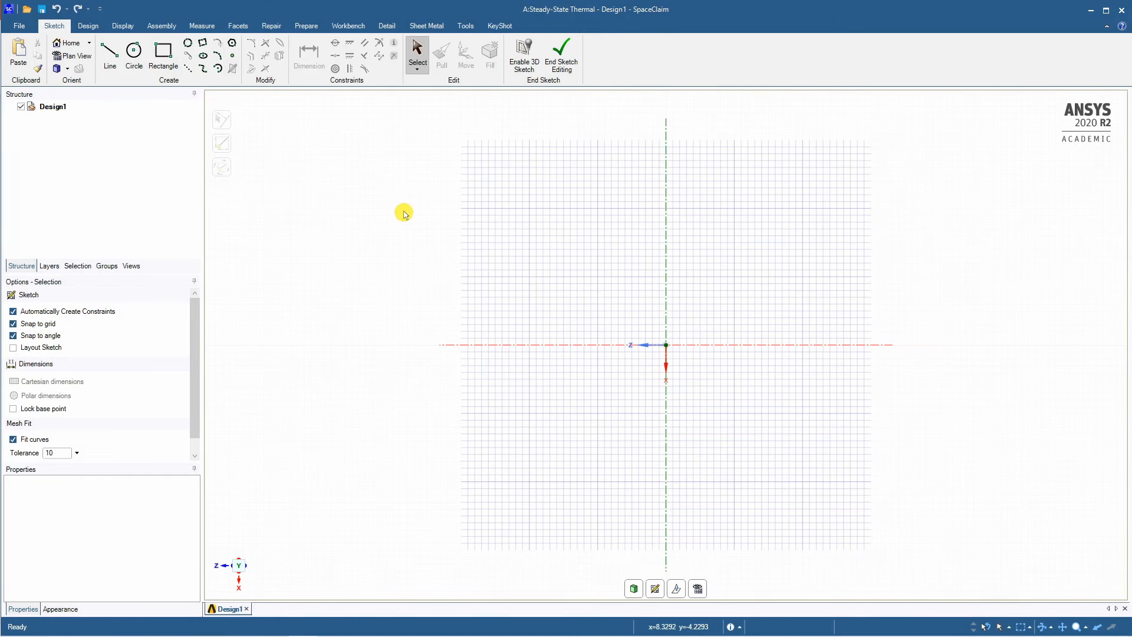
- Set this document's length unit to Meters in the SpaceClaim options
left_click(18, 28)
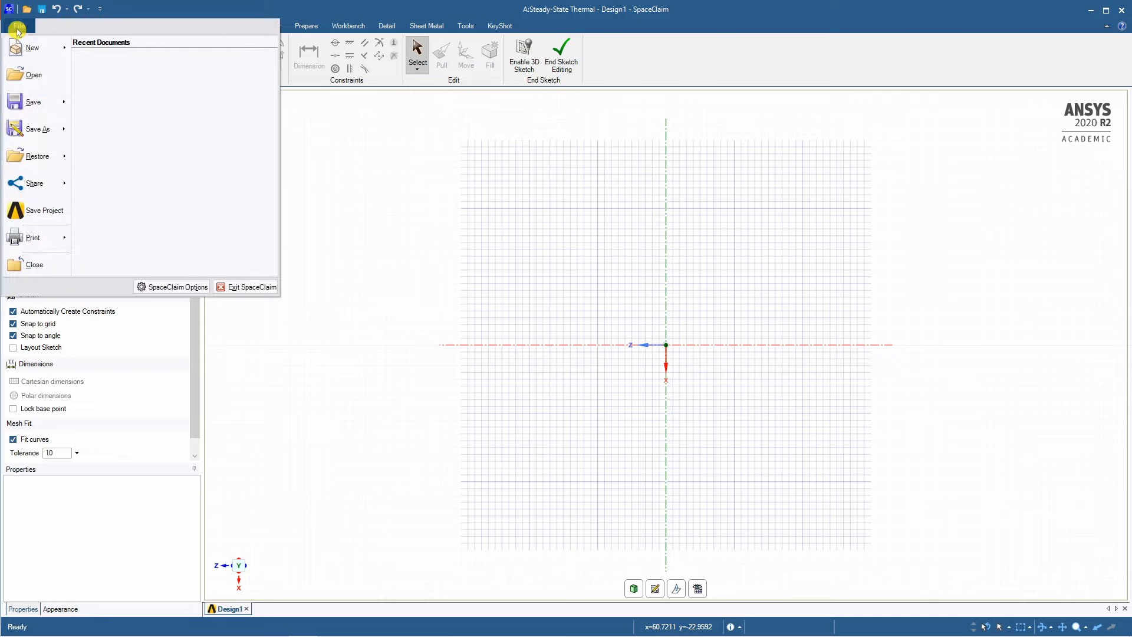
left_click(172, 288)
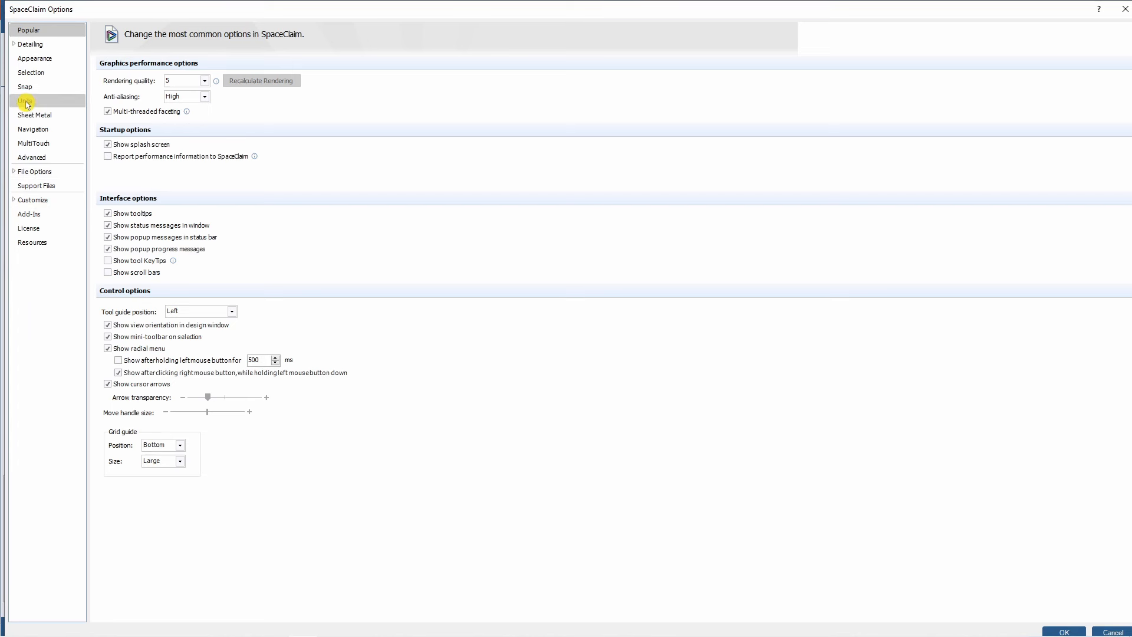
left_click(27, 100)
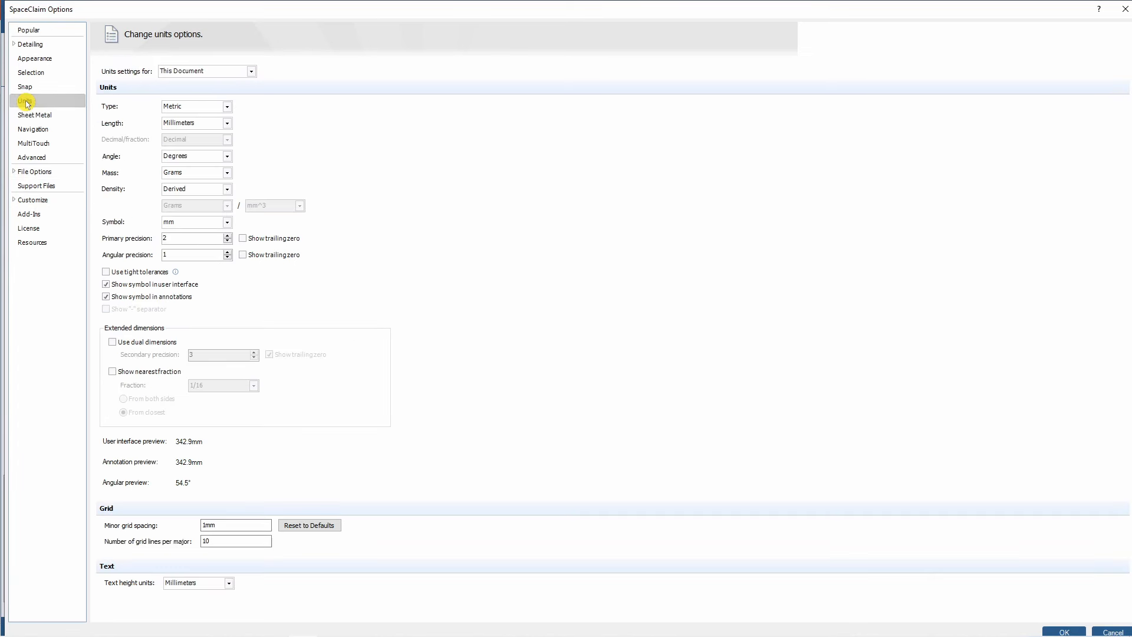
left_click(228, 126)
left_click(202, 174)
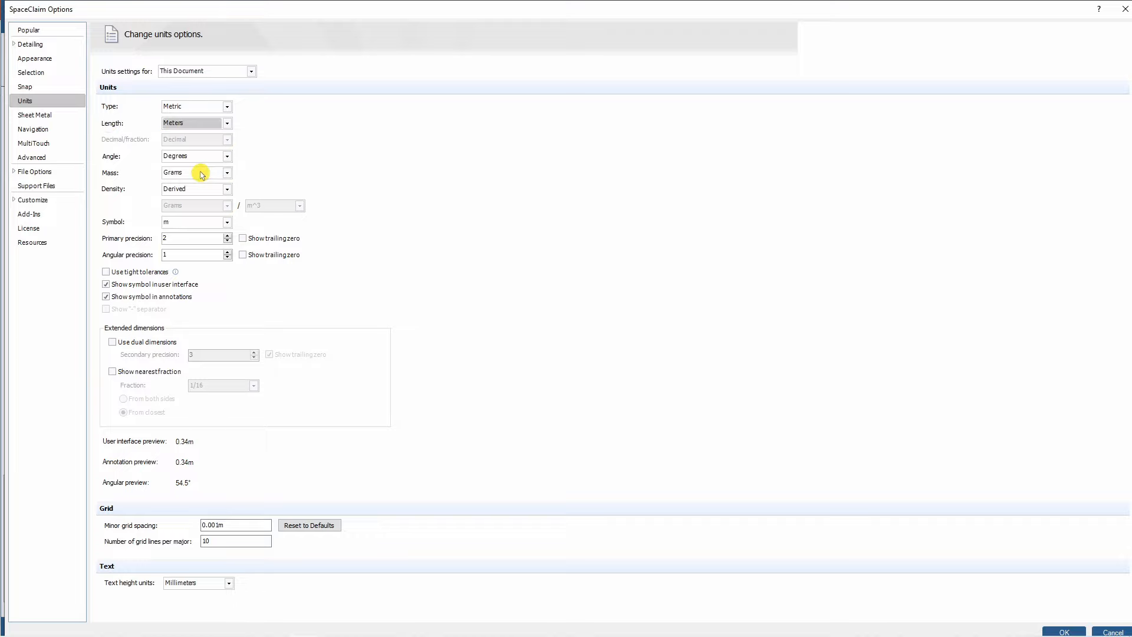
left_click(1064, 631)
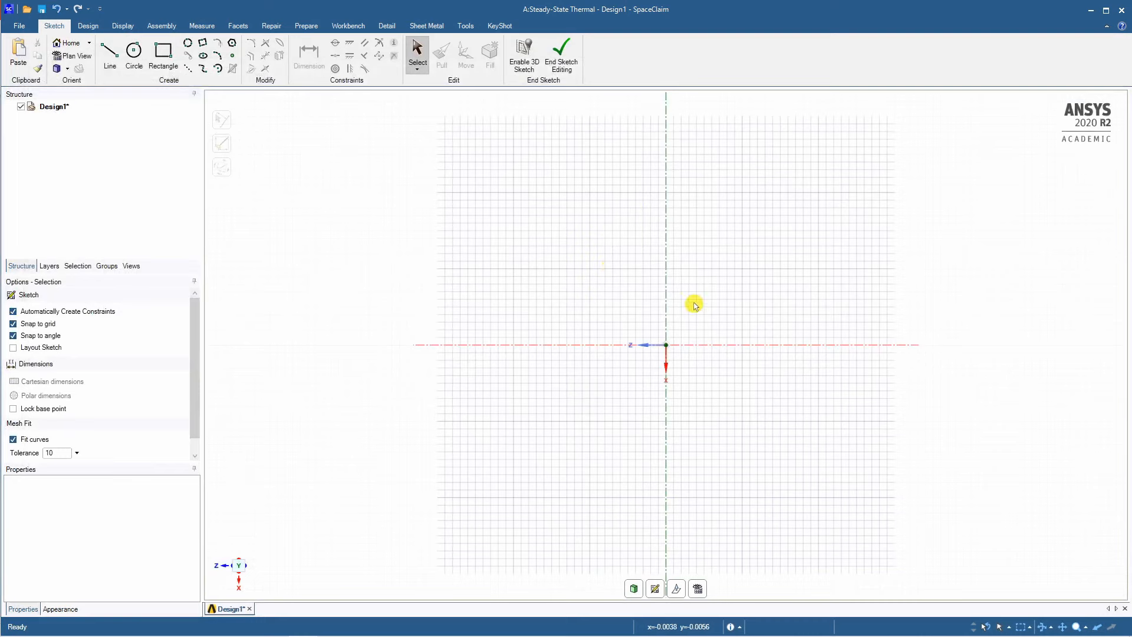
- Sketch a 0.8 m vertical line upward from the origin
key("l")
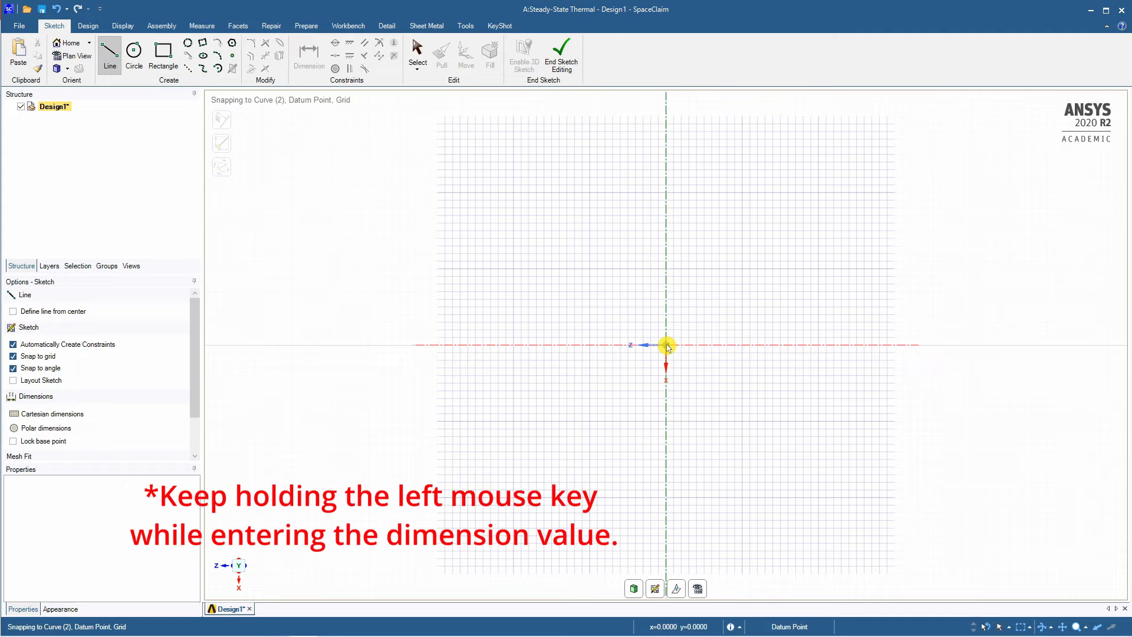
left_click_drag(667, 345, 666, 210)
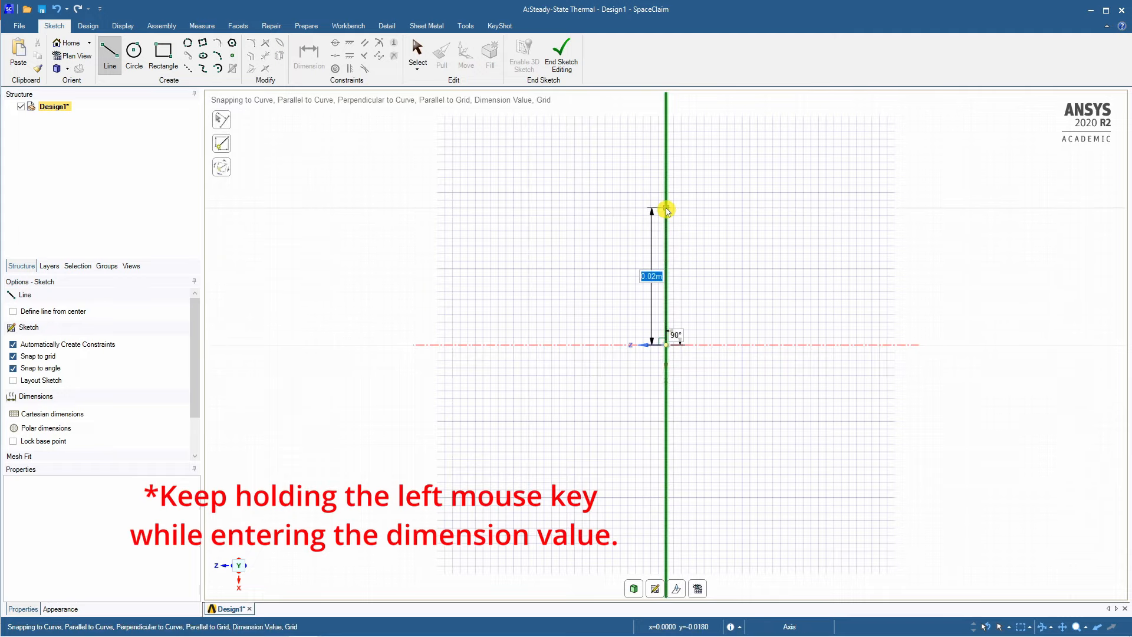
type("0.8")
key("Return")
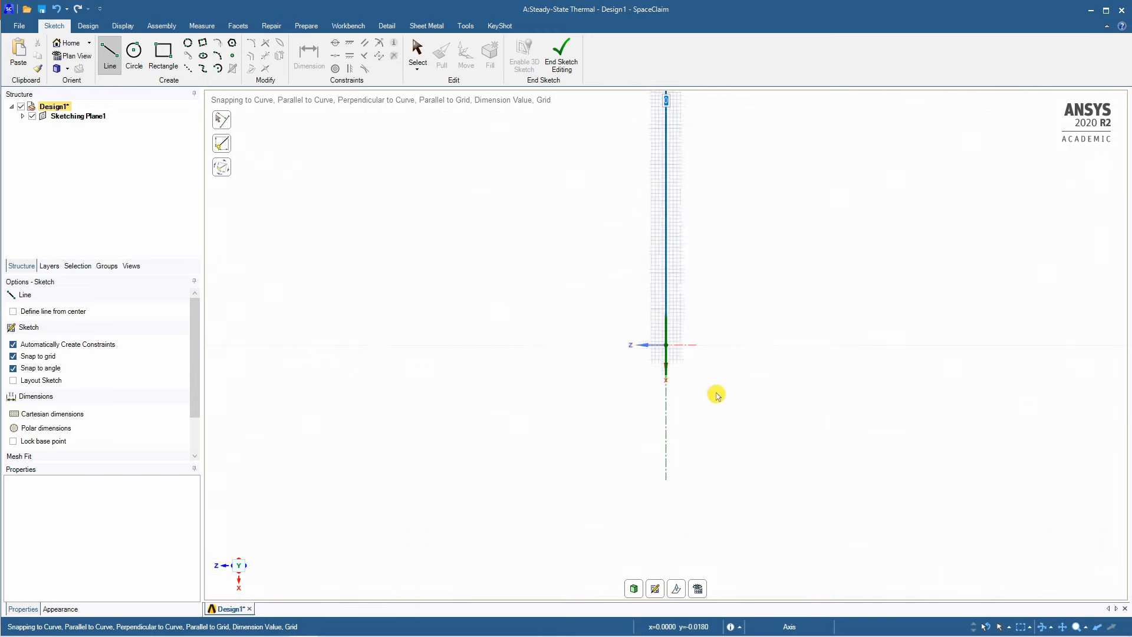
- Close a trapezoid with a slanted line about 0.97 m long, a parallel short edge about 0.28 m long and a line back to the origin
left_click(665, 154)
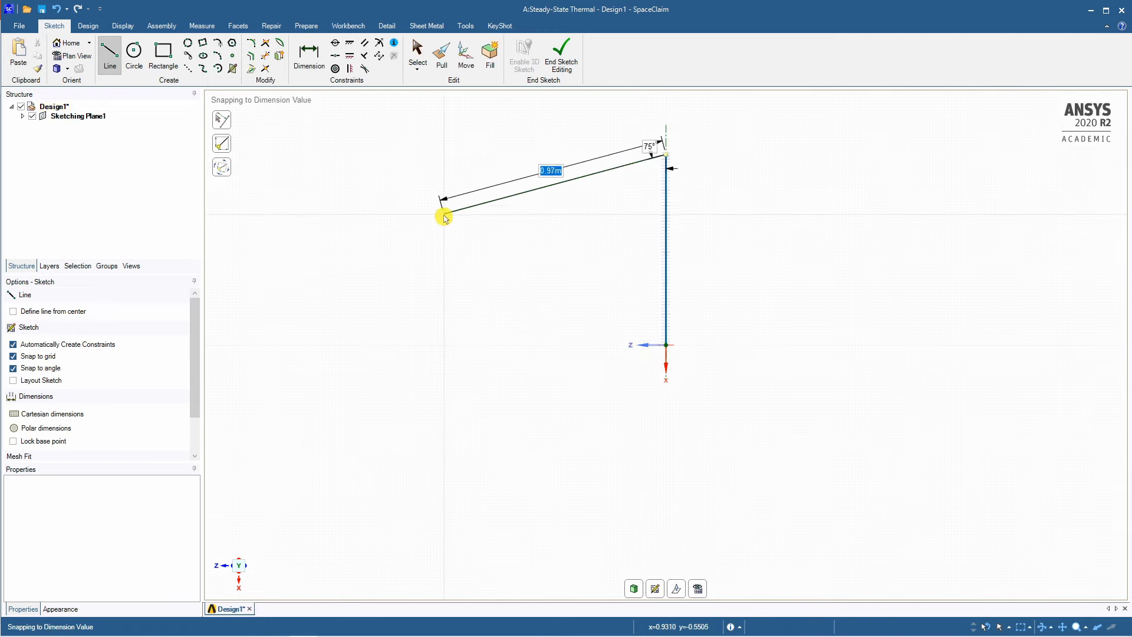
left_click(441, 215)
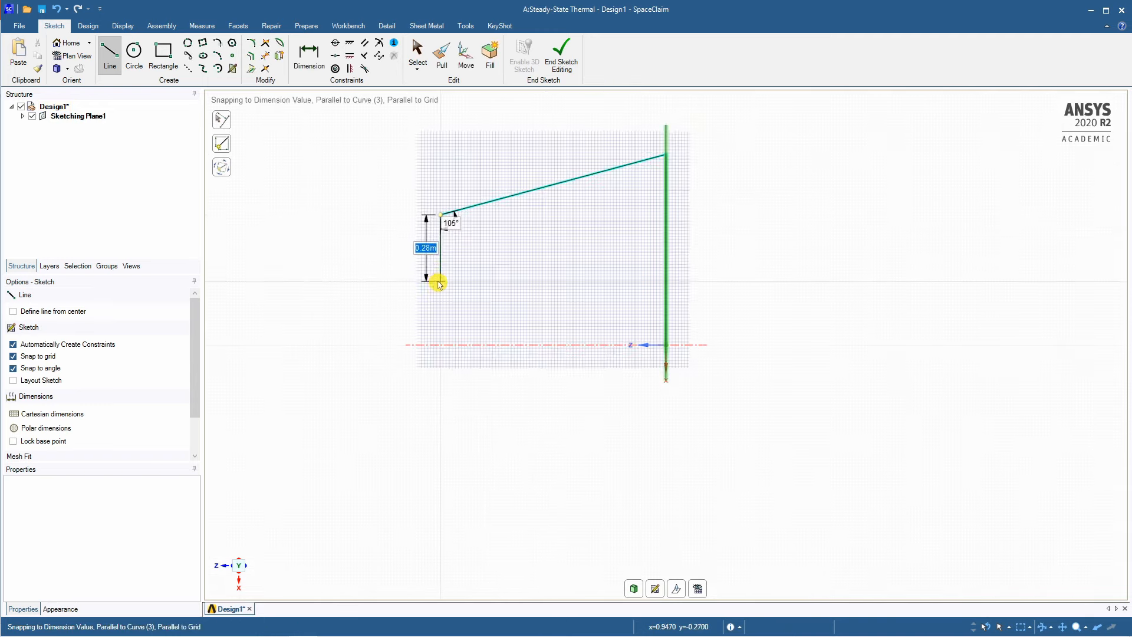
left_click(439, 282)
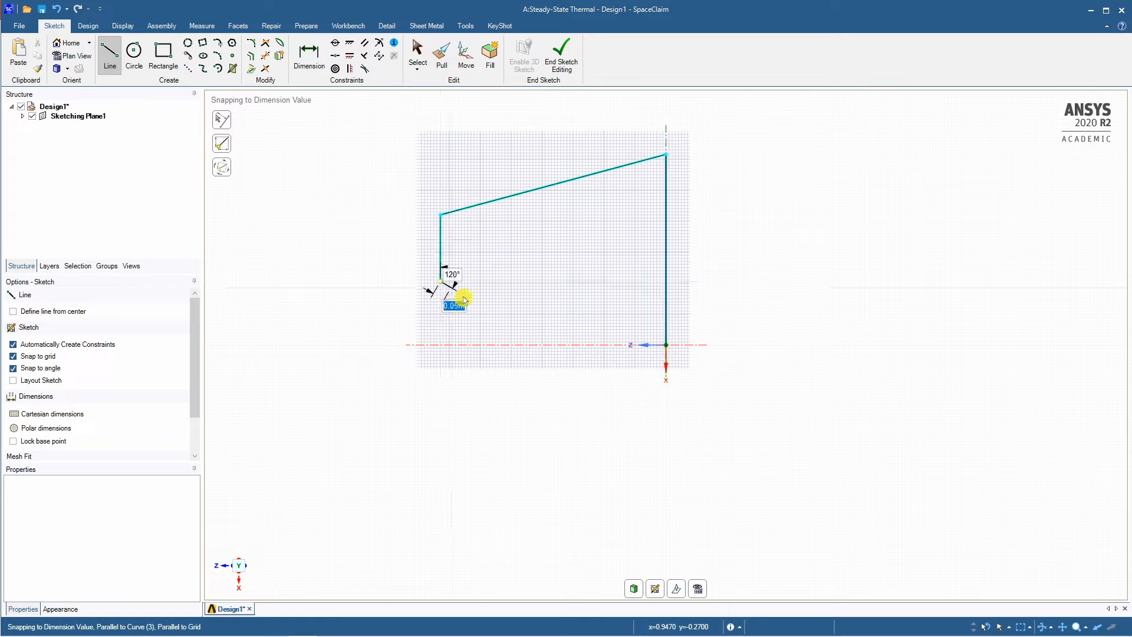
left_click(668, 347)
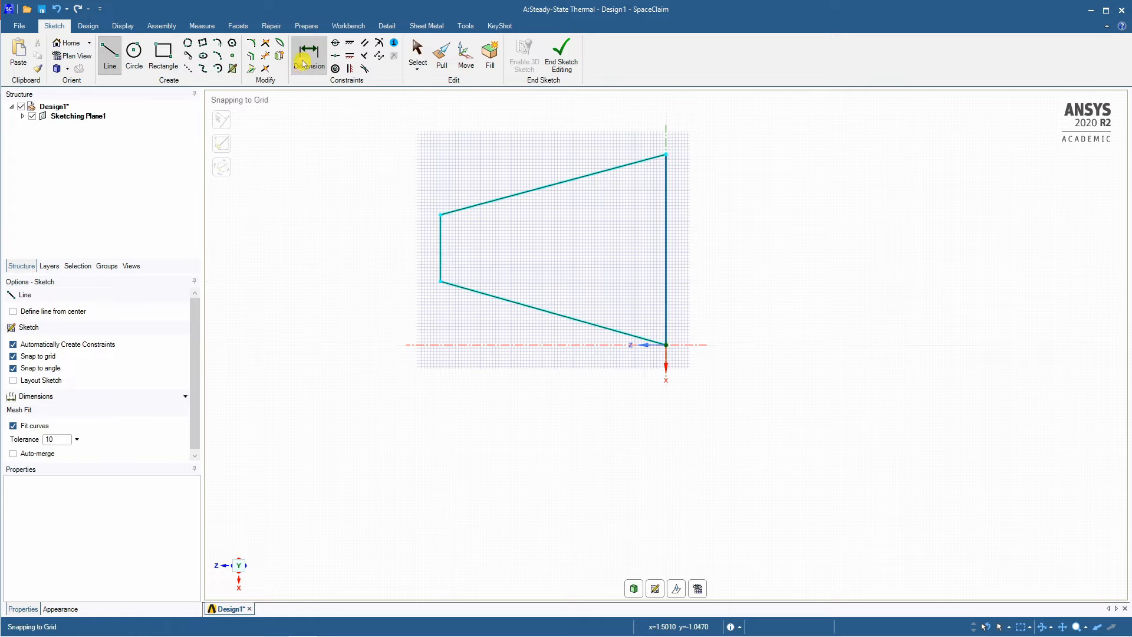
- Dimension the trapezoid's short vertical edge and set its length to 0.4 m
left_click(309, 56)
left_click(441, 246)
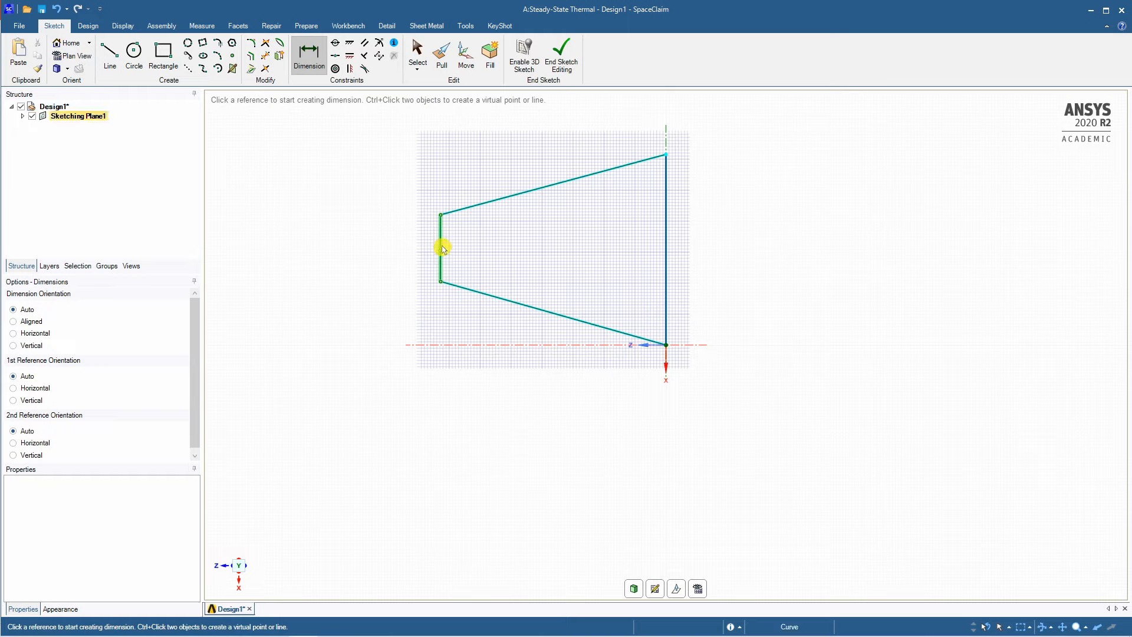
left_click(399, 249)
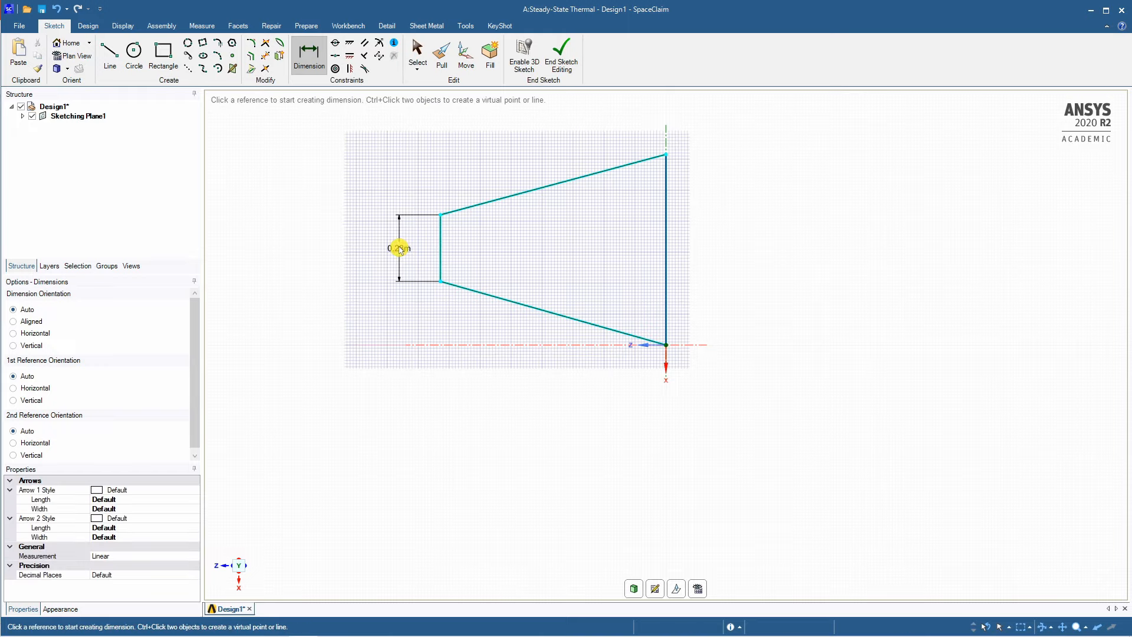
double_click(399, 249)
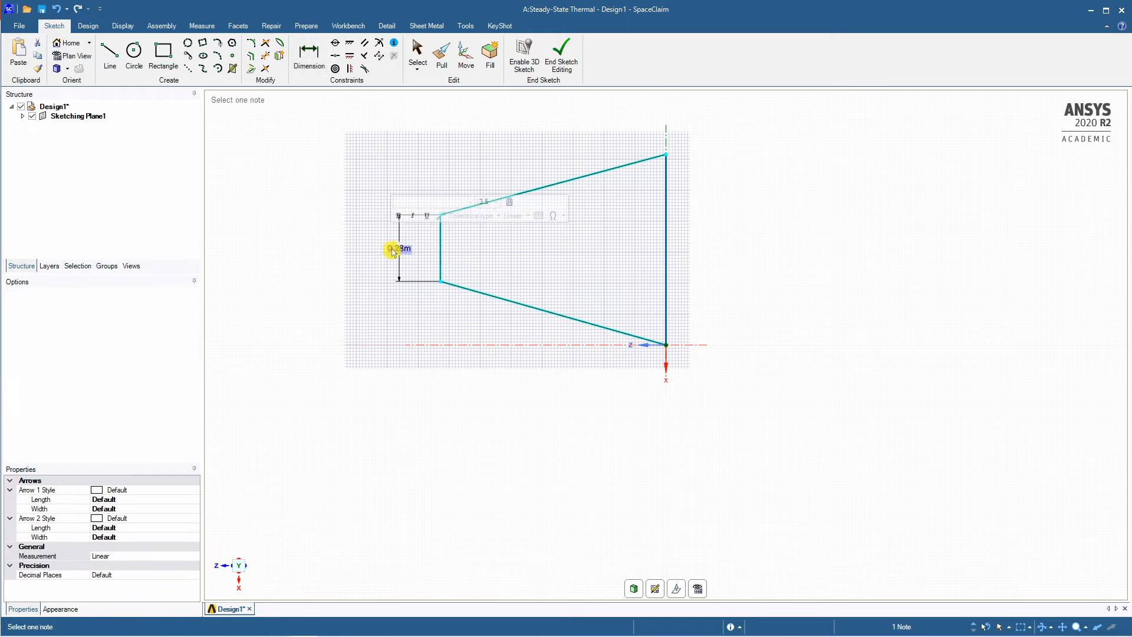
type("0.4")
key("Return")
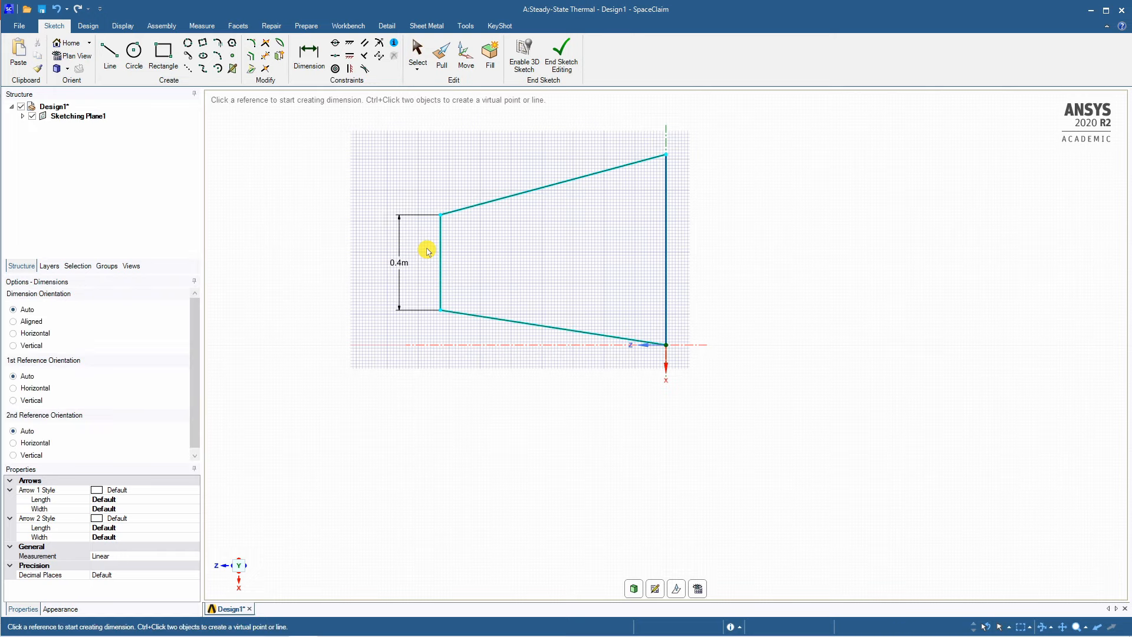
- Dimension the distance between the trapezoid's two parallel vertical edges and set it to 1 m
left_click(441, 266)
left_click(664, 265)
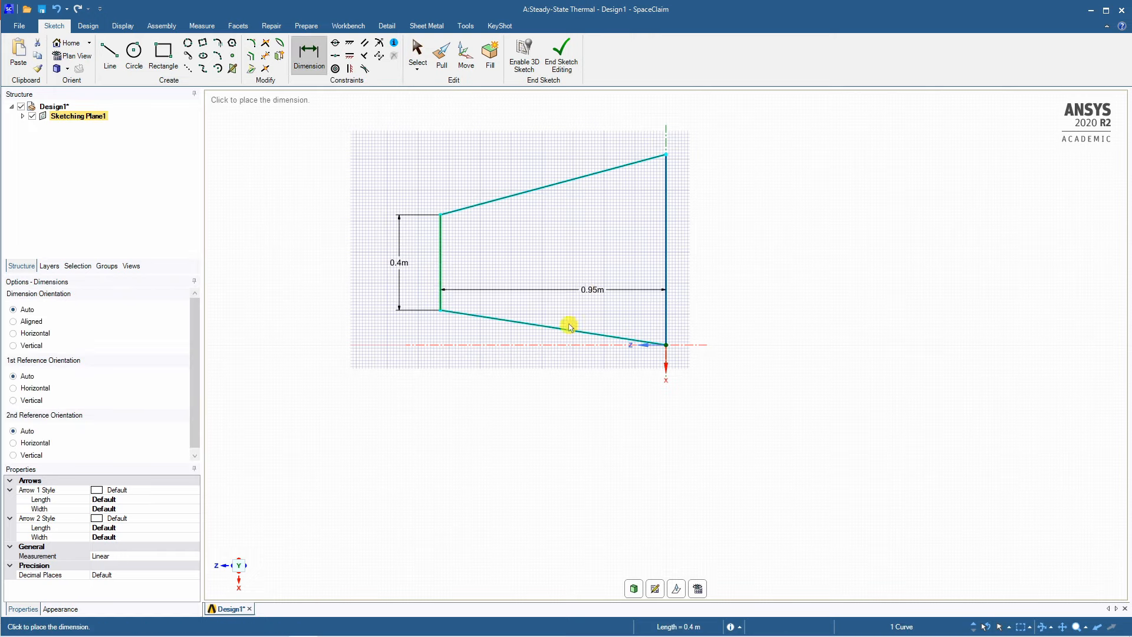
left_click(543, 436)
double_click(537, 435)
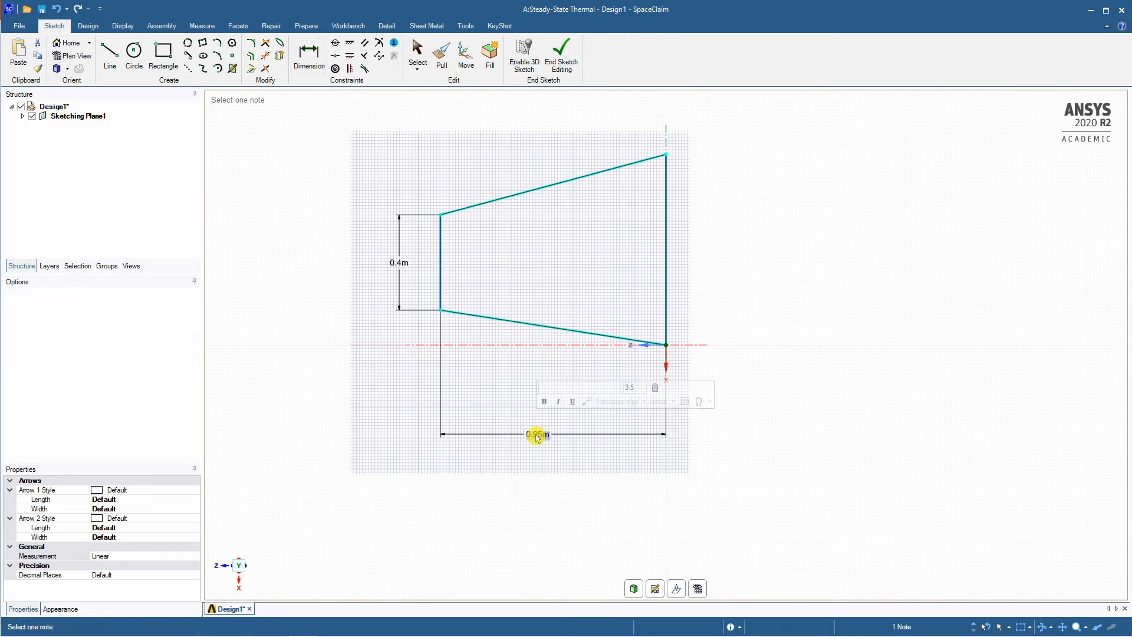
type("1")
key("Return")
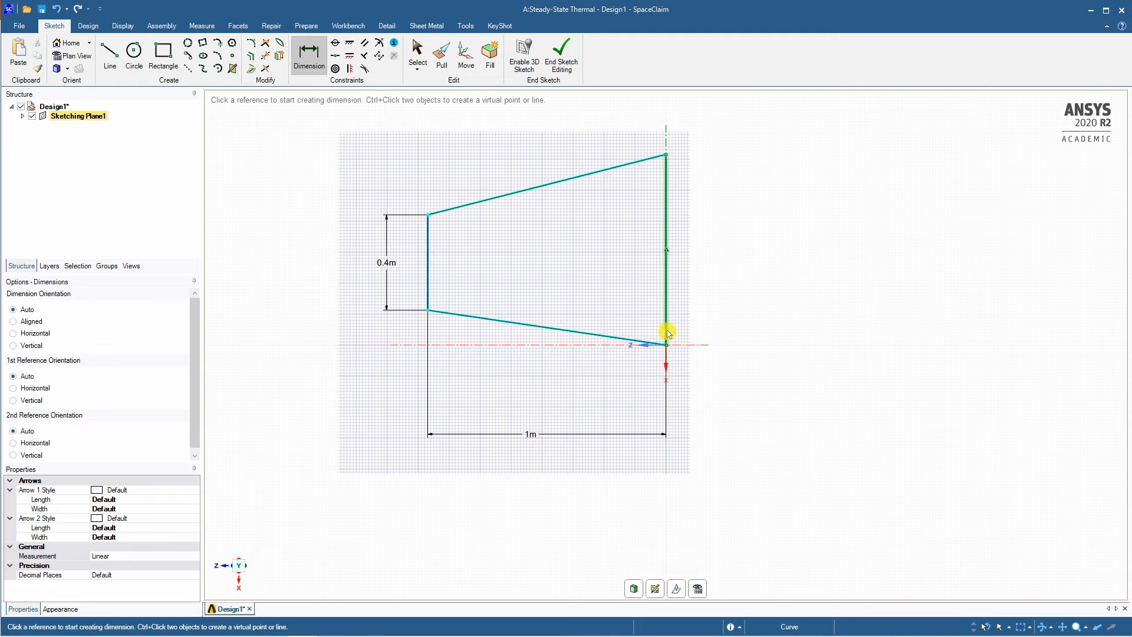
- Dimension the vertical offset between the ends of the upper slanted edge and set it to 0.2 m
left_click(428, 216)
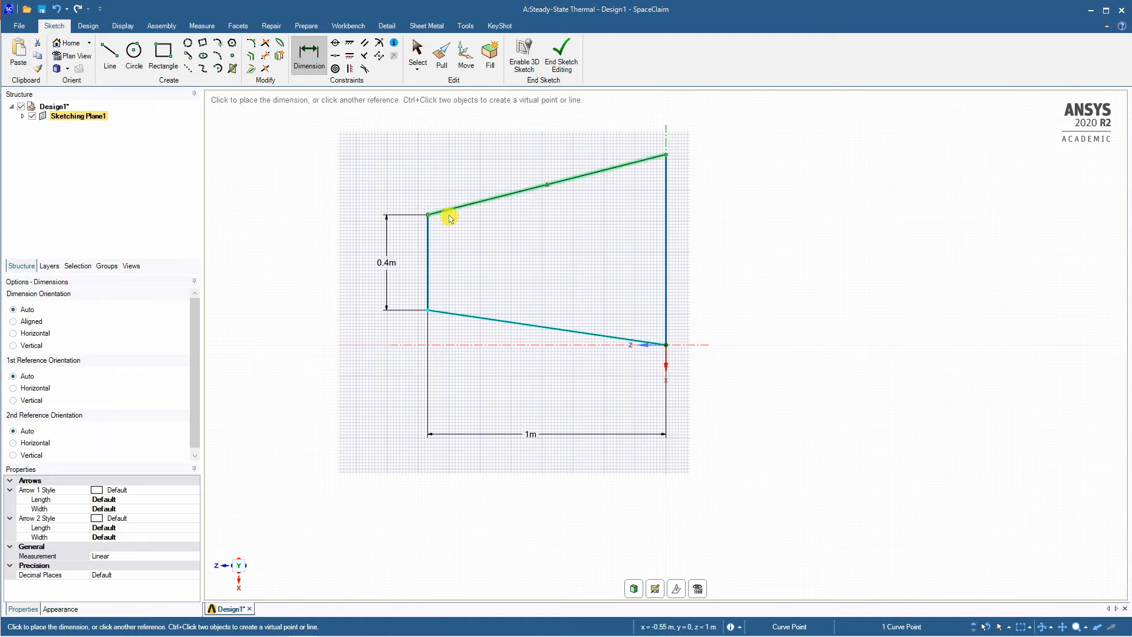
left_click(665, 154)
left_click(729, 185)
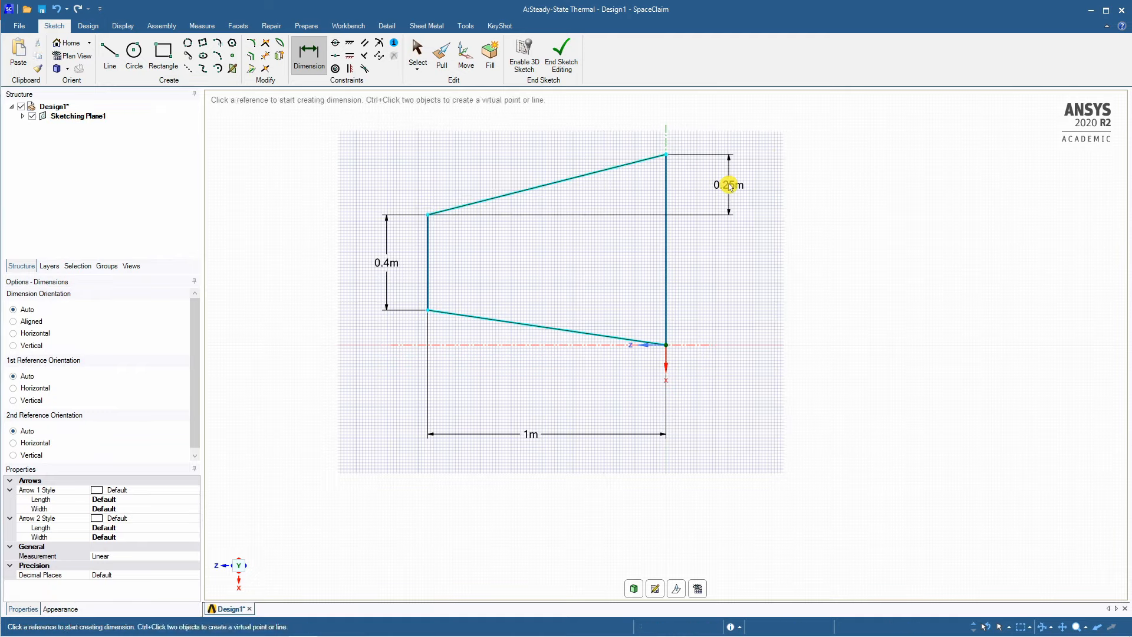
double_click(730, 186)
type("0")
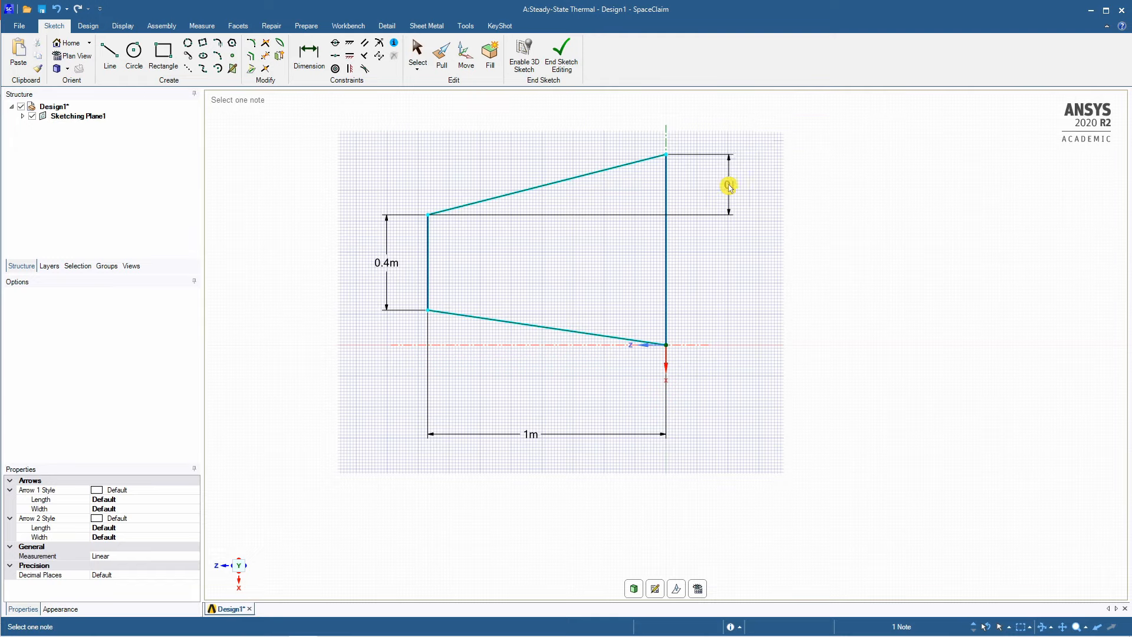
key("Return")
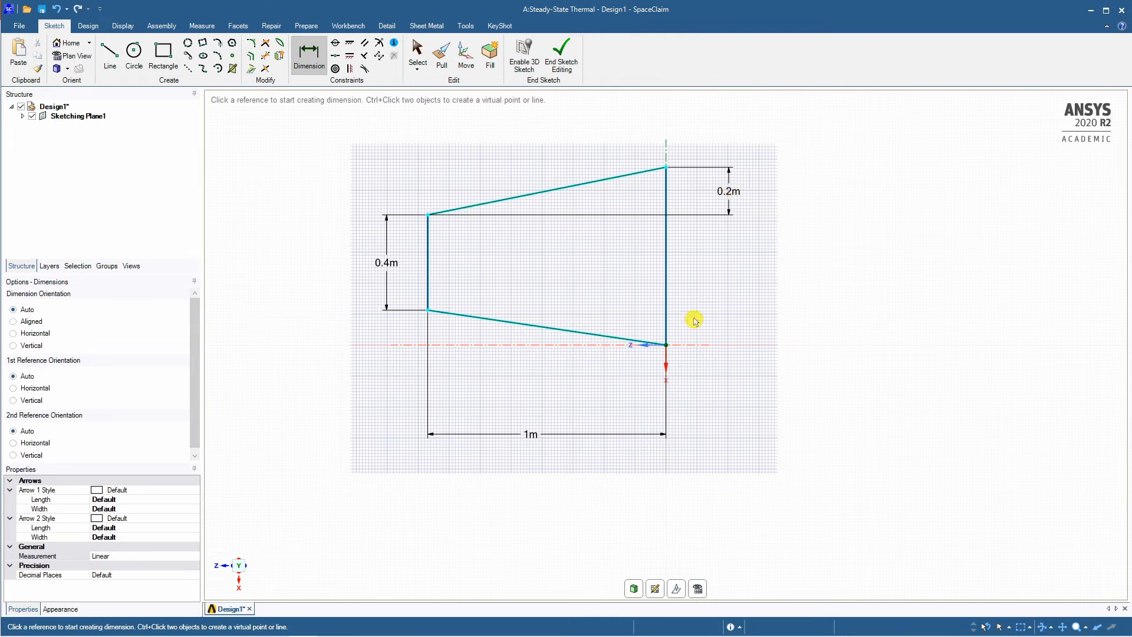
- Finish the sketch and pull the trapezoidal surface 0.2 m into a solid
left_click(564, 67)
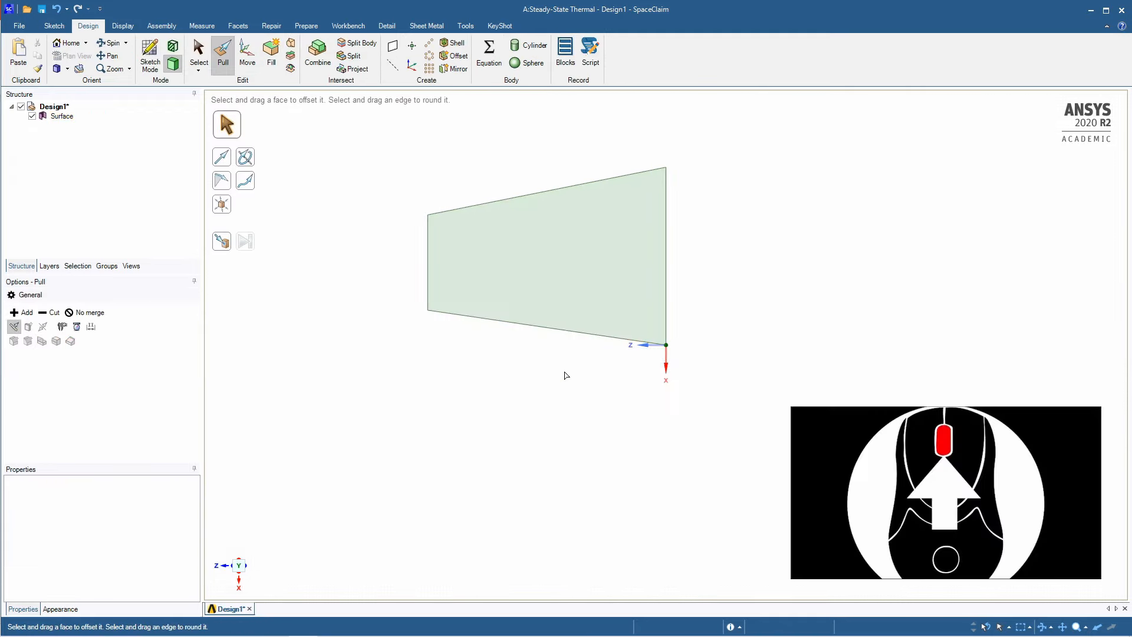
middle_click_drag(574, 372, 617, 273)
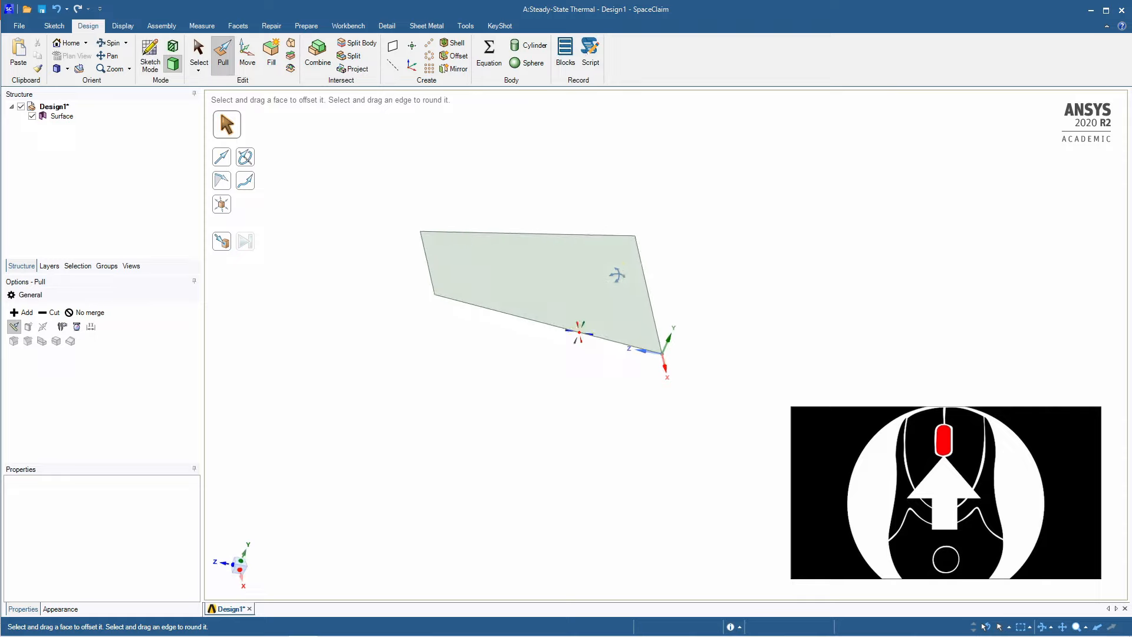
left_click(546, 267)
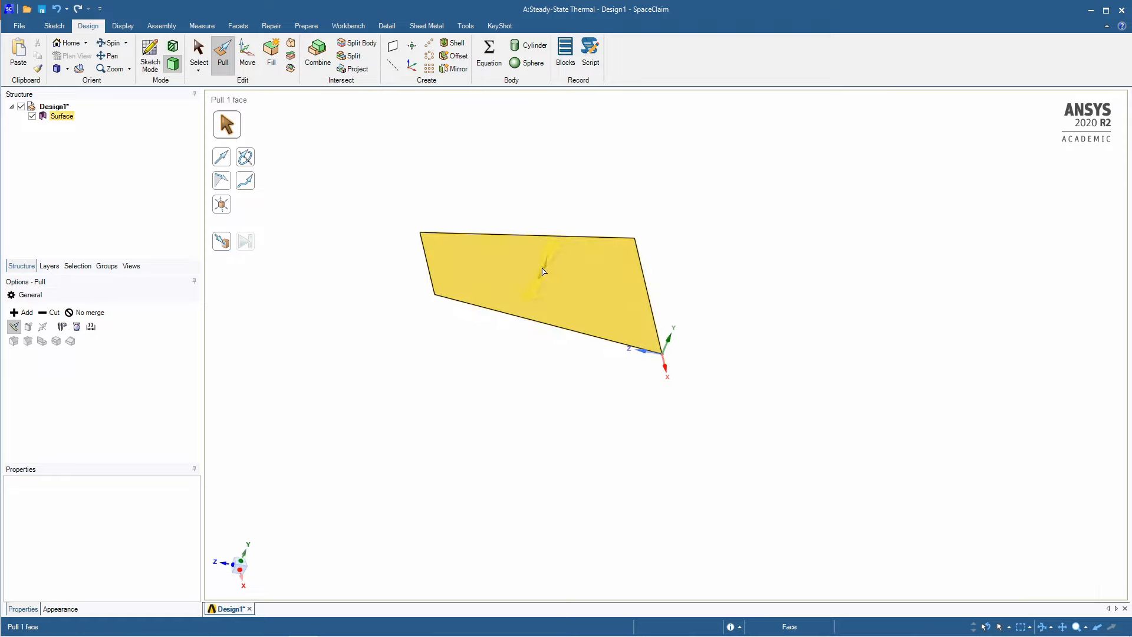
left_click_drag(543, 270, 554, 255)
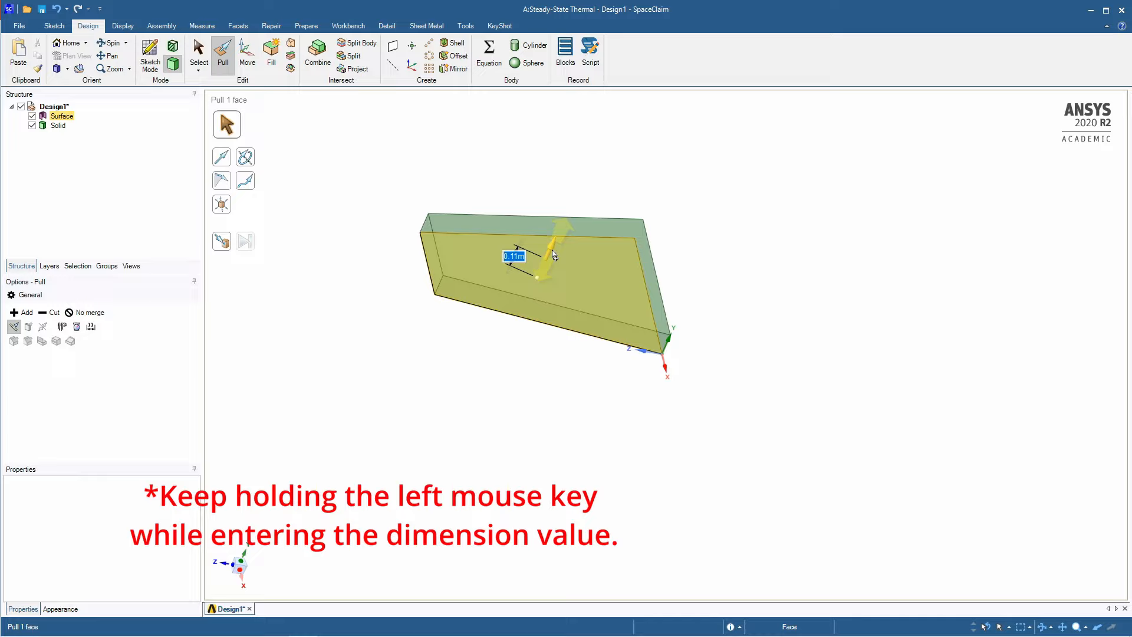
type("0.2")
key("Return")
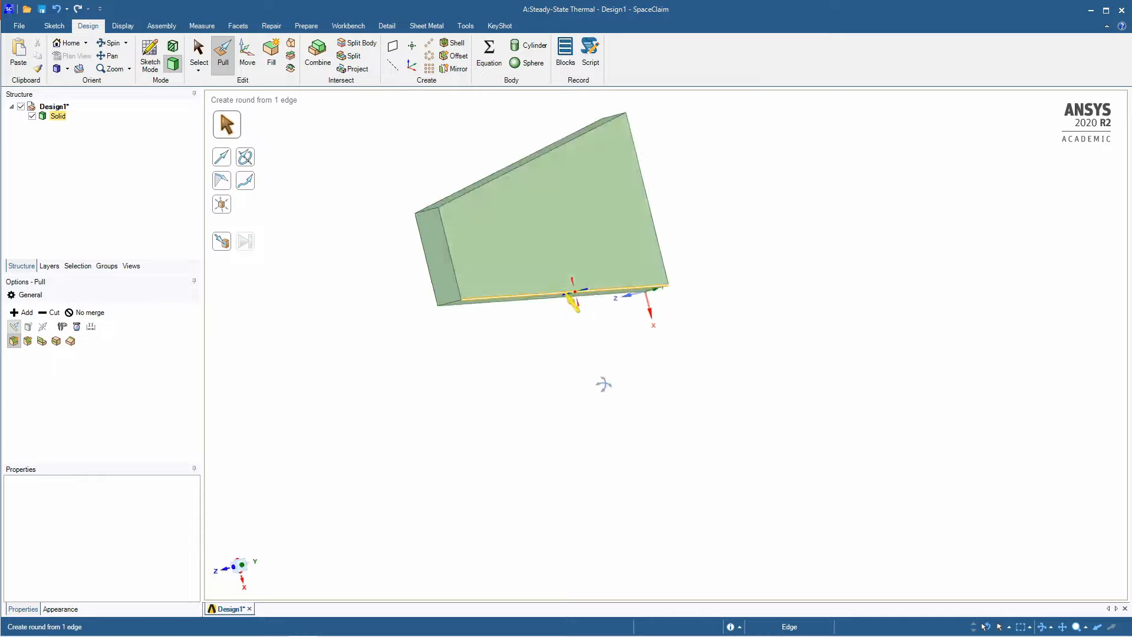
middle_click_drag(604, 383, 523, 374)
left_click(629, 423)
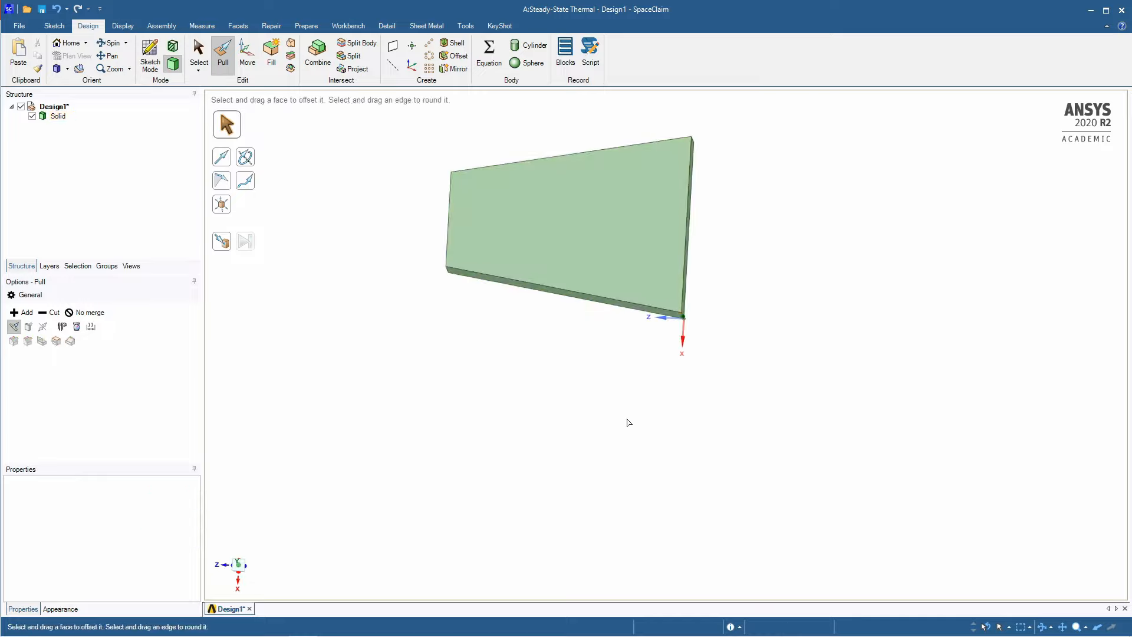
middle_click_drag(606, 346, 607, 159)
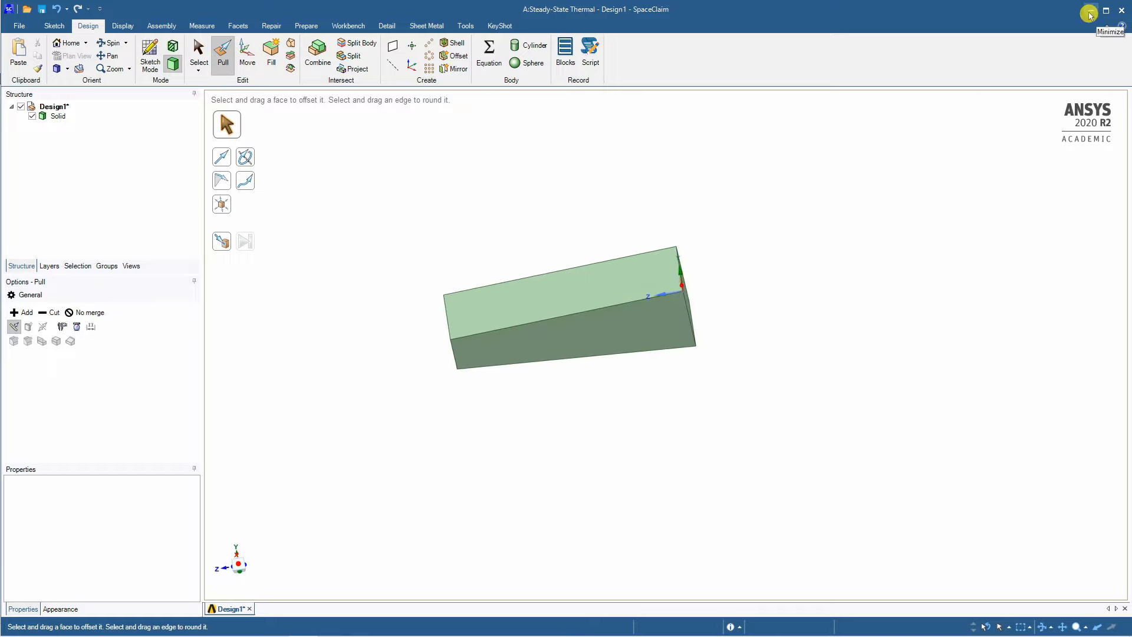
- Switch to the Workbench project and open the Steady-State Thermal system's Model in Mechanical
left_click(1089, 15)
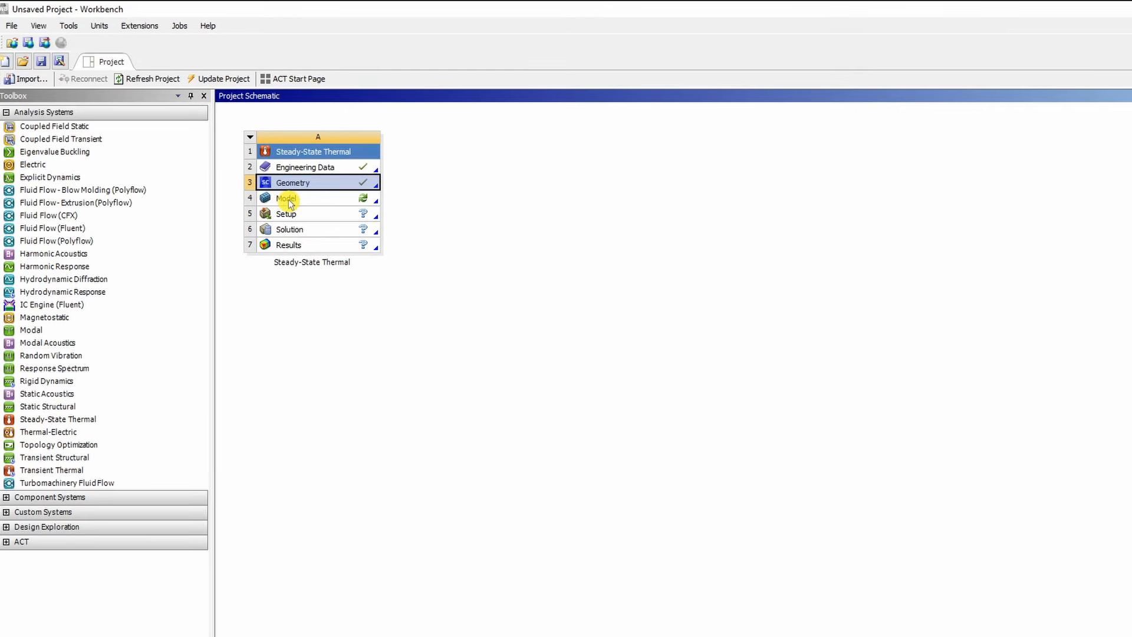
left_click(289, 201)
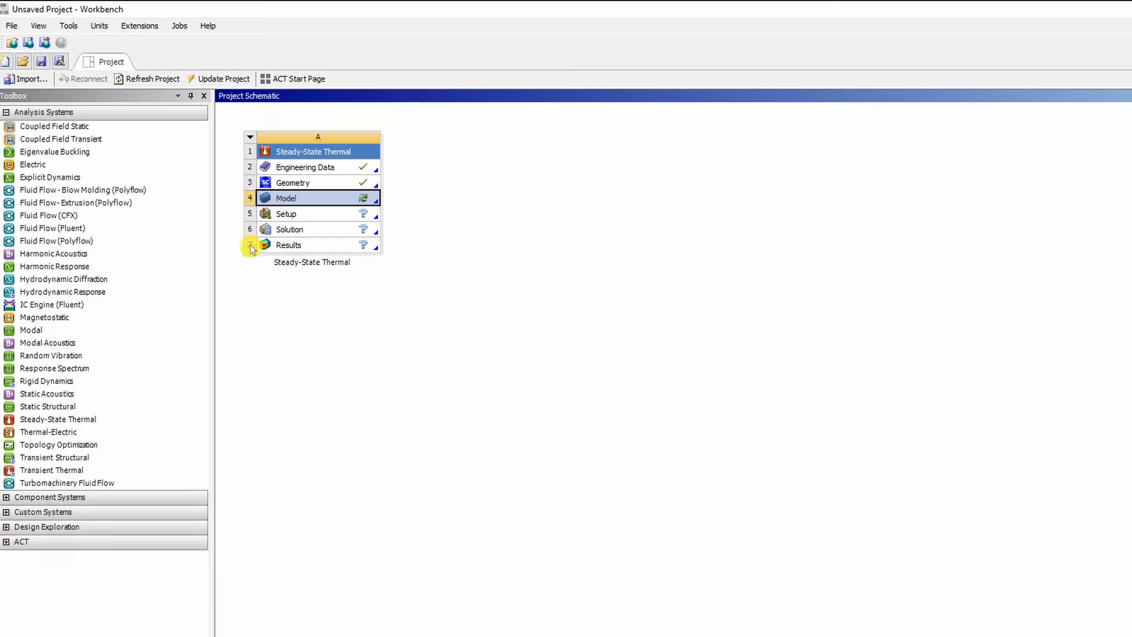
double_click(292, 201)
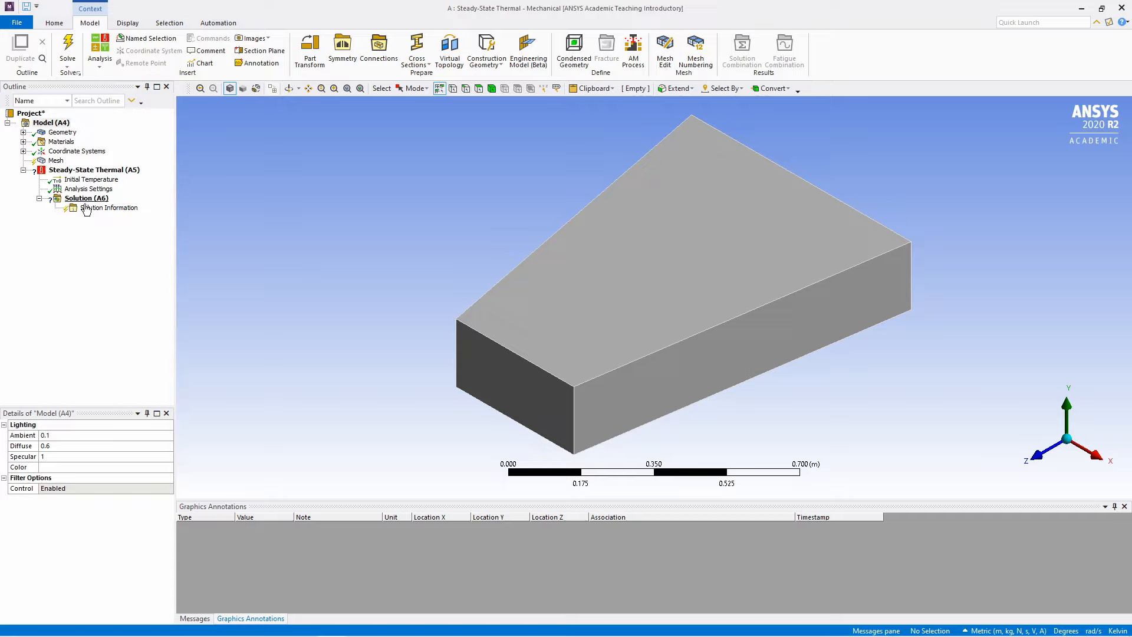
- Assign the Gold material to the solid body in the geometry and show the project's materials
left_click(24, 132)
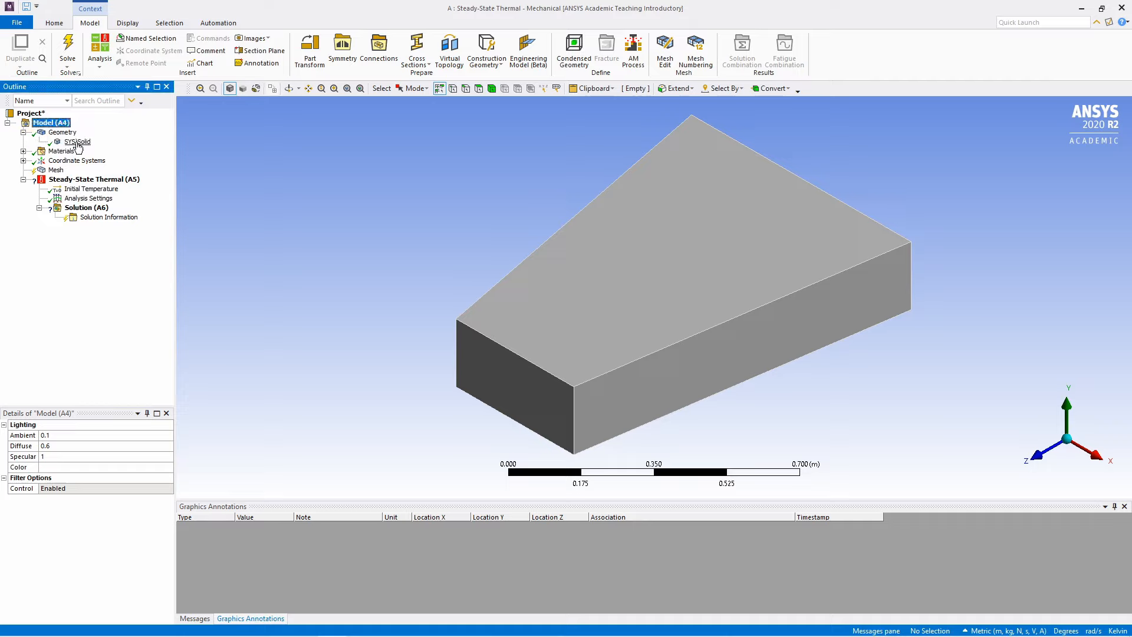
left_click(76, 142)
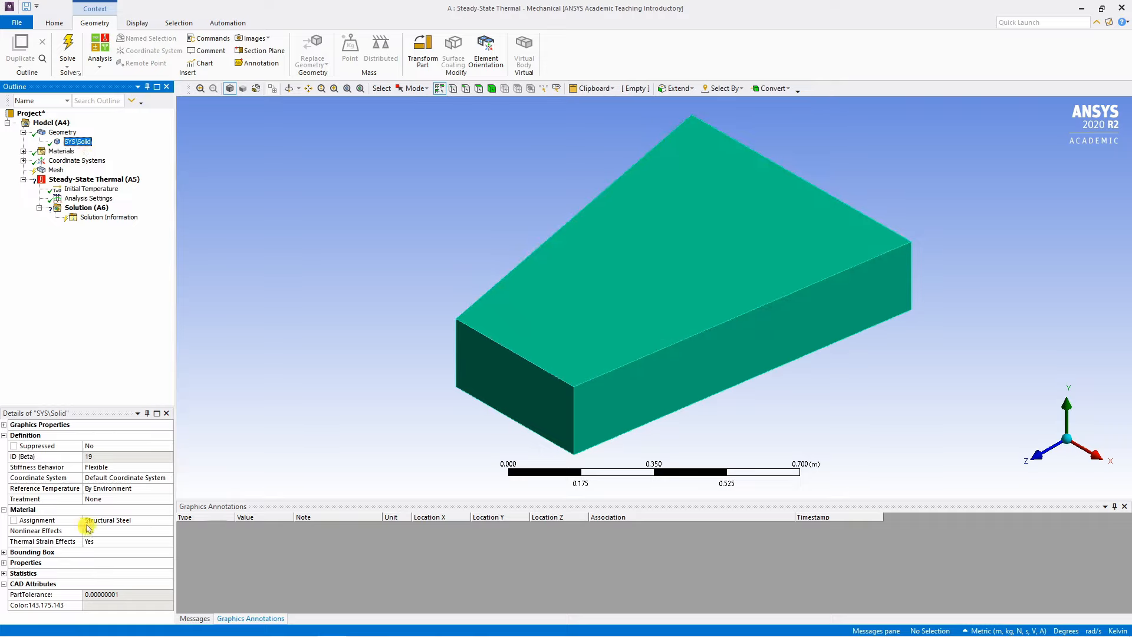
left_click(112, 523)
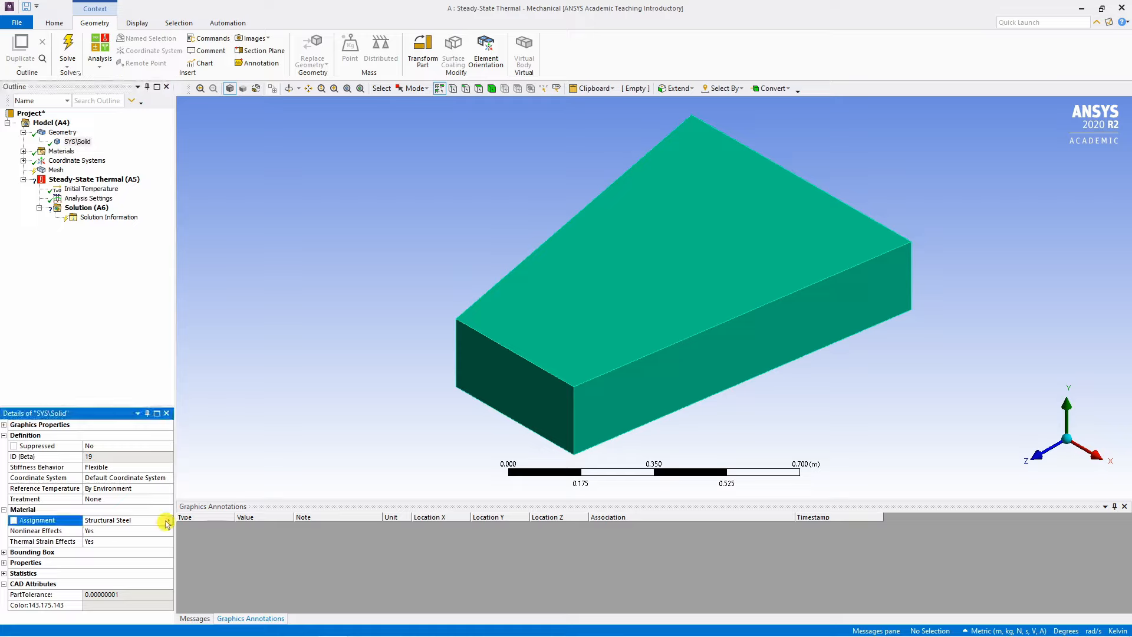
left_click(167, 524)
left_click(227, 375)
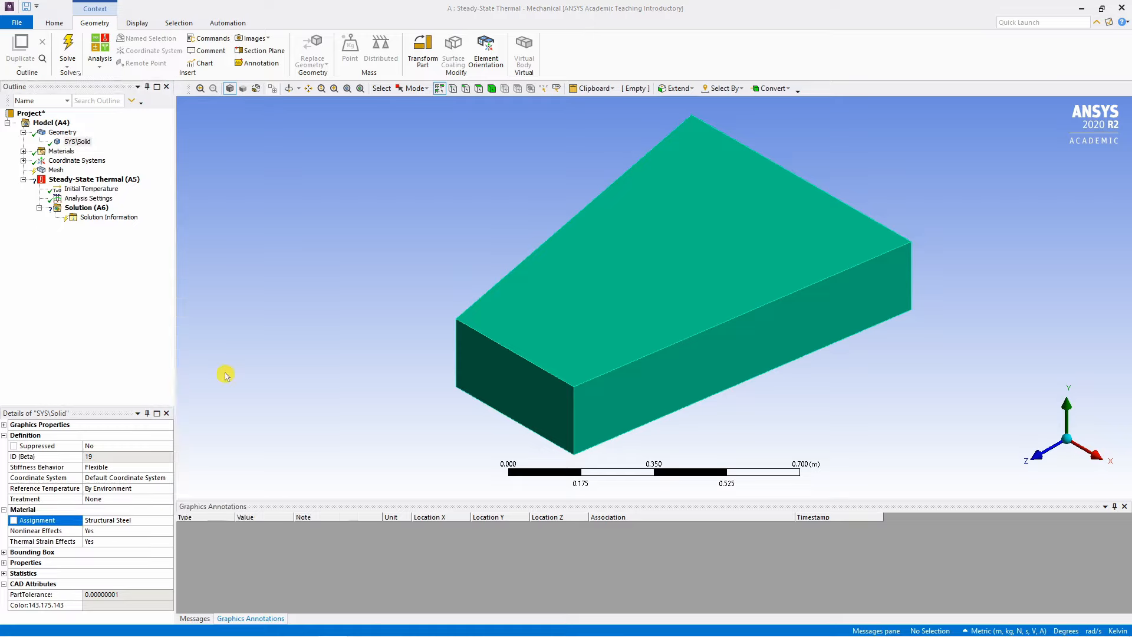
left_click(60, 151)
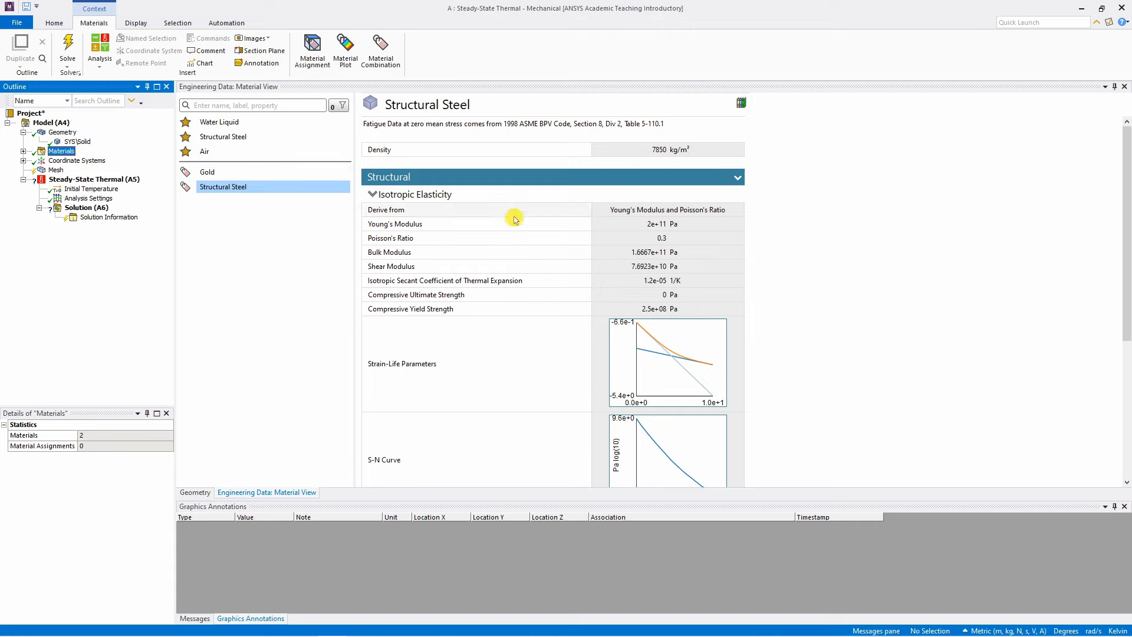
- Generate the mesh for the solid with the default element size
left_click(56, 170)
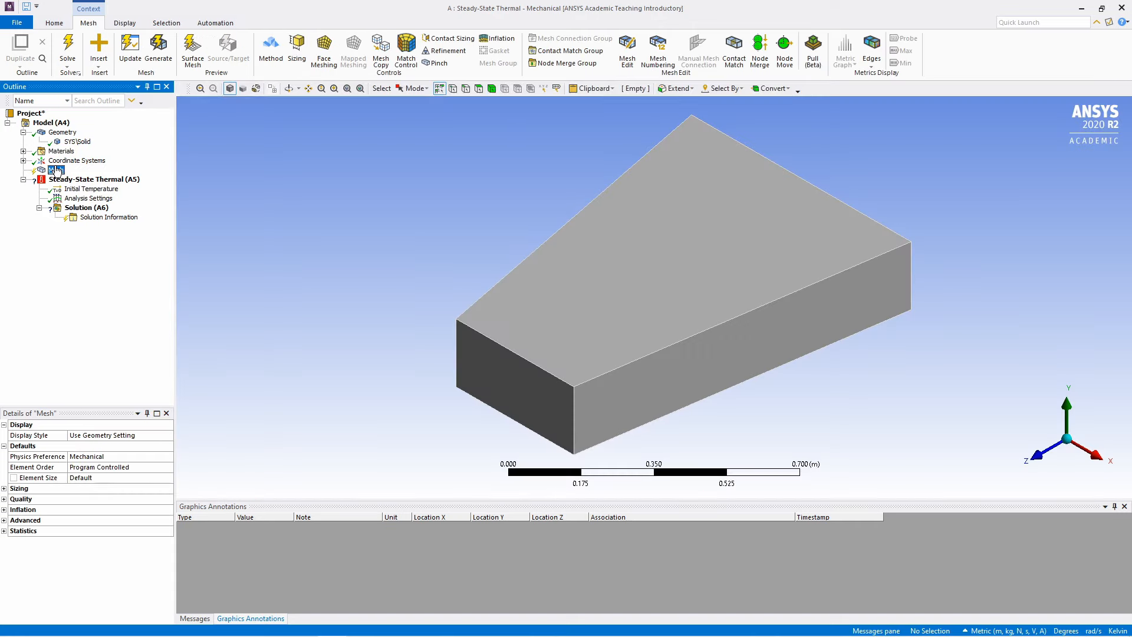
left_click(161, 58)
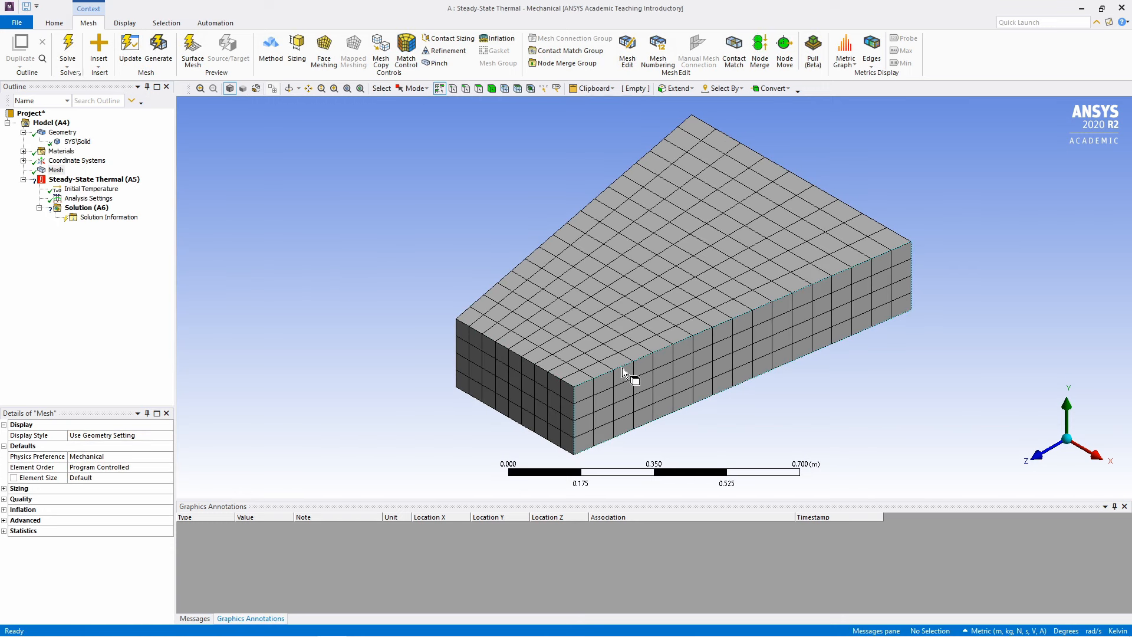
middle_click_drag(606, 395, 514, 453)
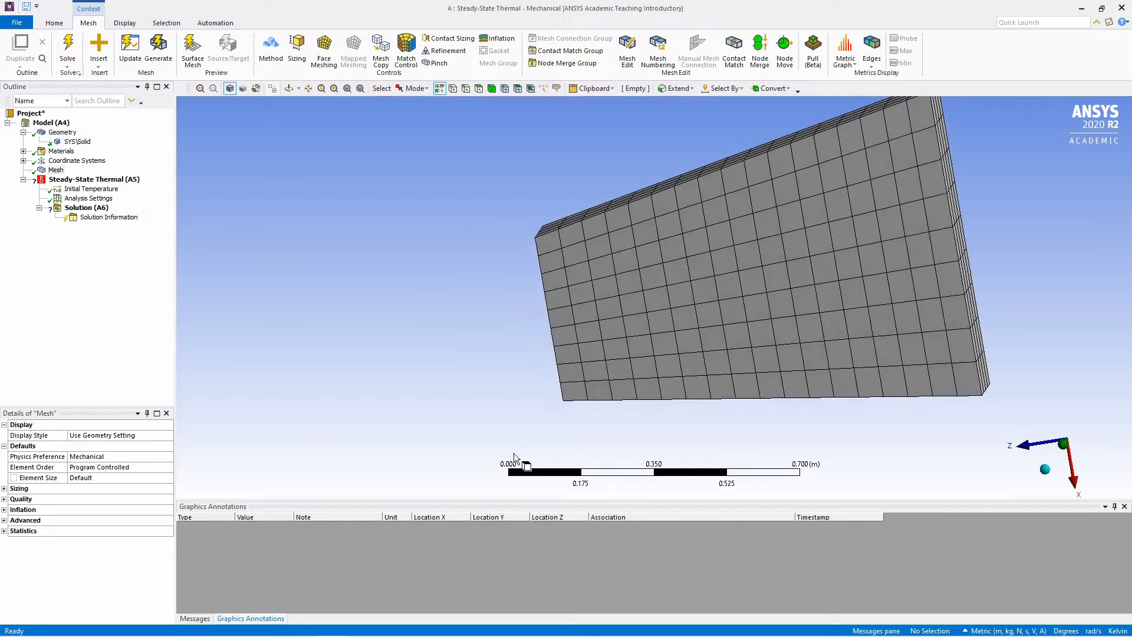
- Set the uniform initial temperature to 0 K, with Kelvin as the temperature unit for metric systems
left_click(94, 181)
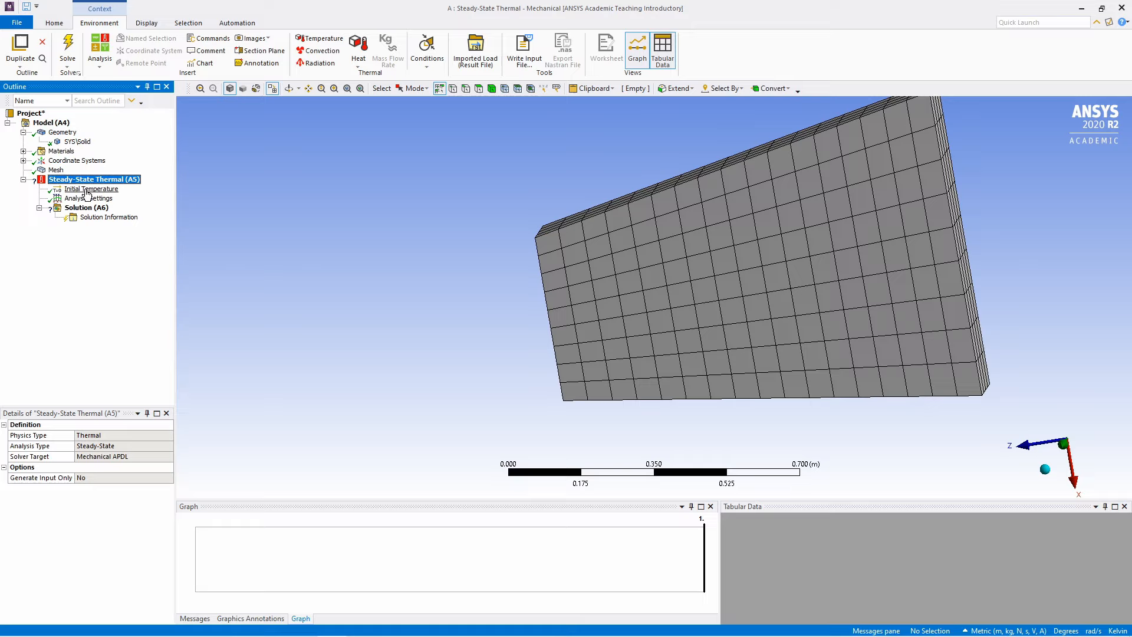
left_click(87, 190)
left_click(105, 447)
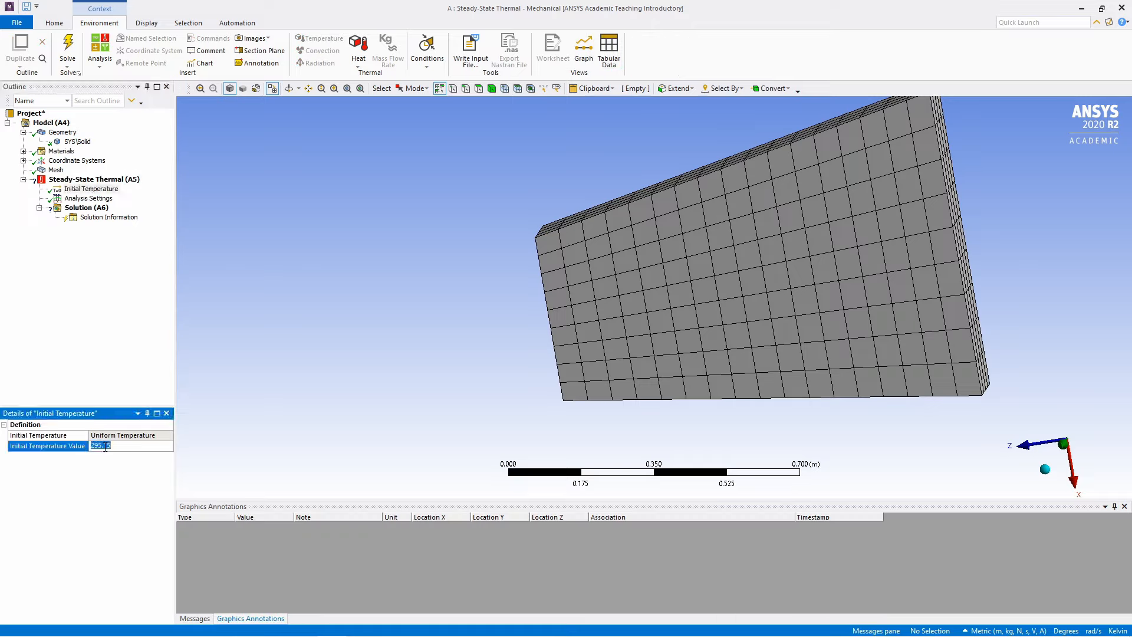
key("BackSpace")
left_click(969, 631)
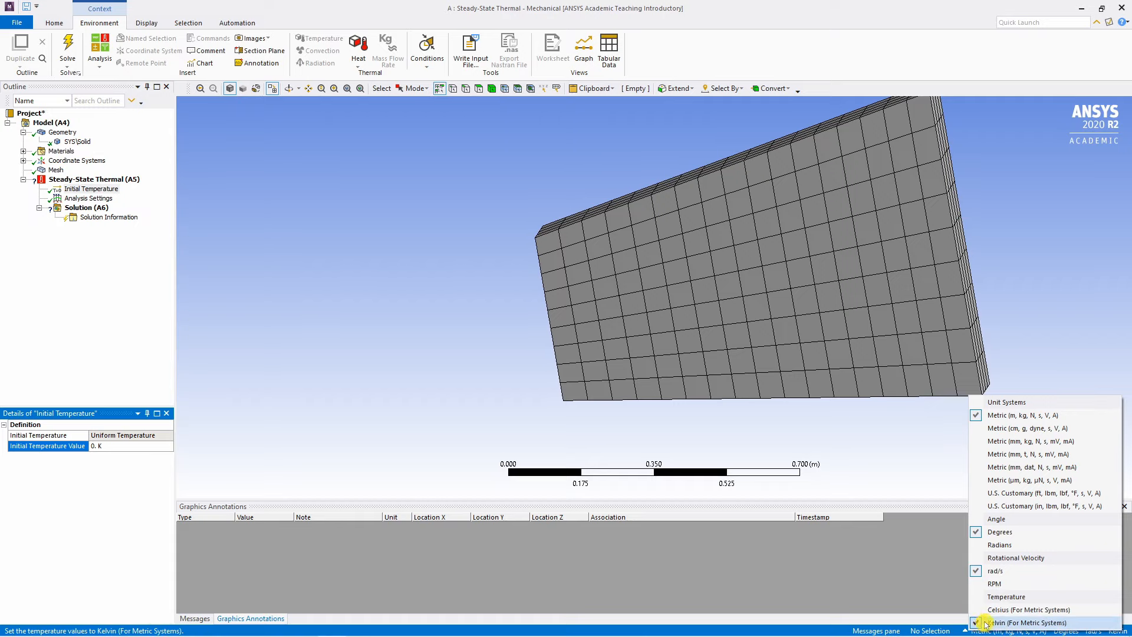
left_click(985, 623)
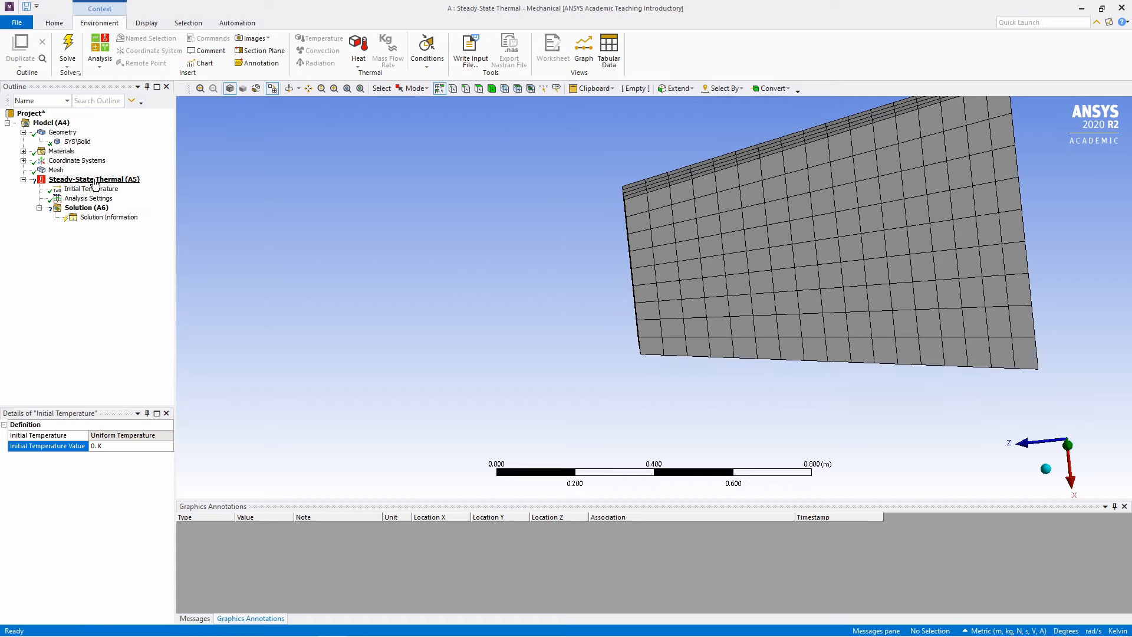
- Apply a heat flux of 50000 W/m² to the solid's smaller end face
left_click(95, 180)
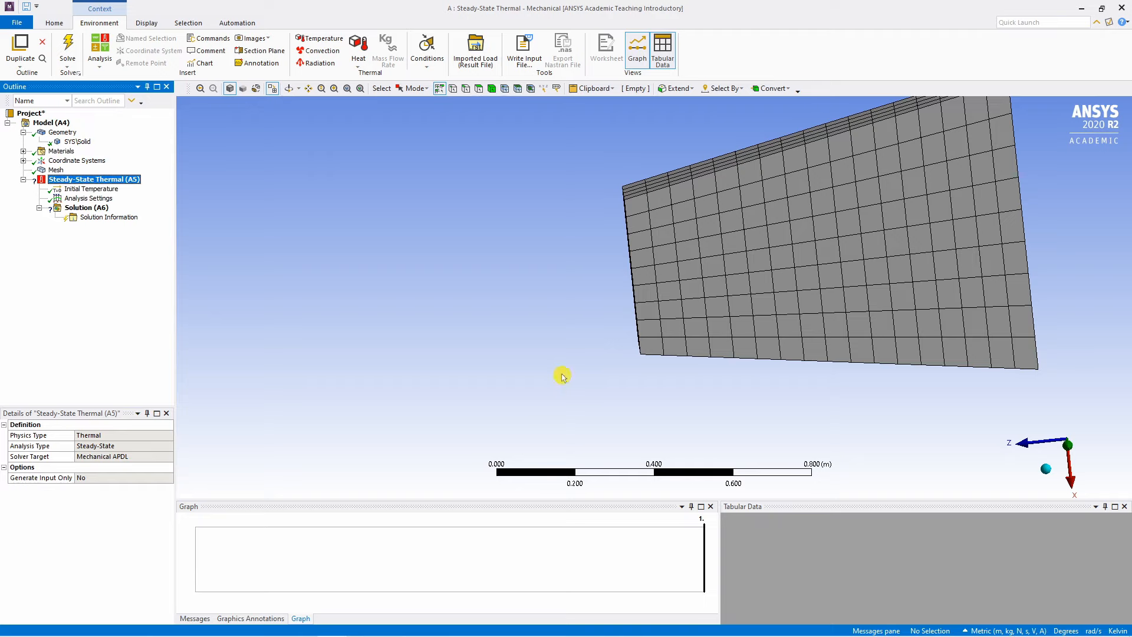
middle_click_drag(634, 302, 663, 281)
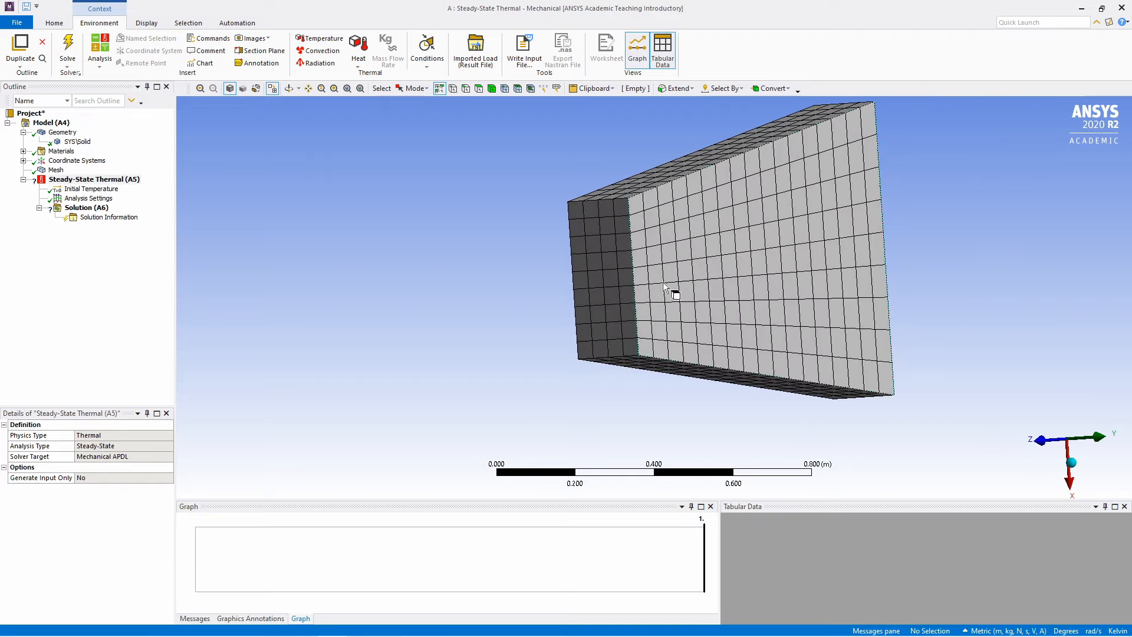
left_click(604, 289)
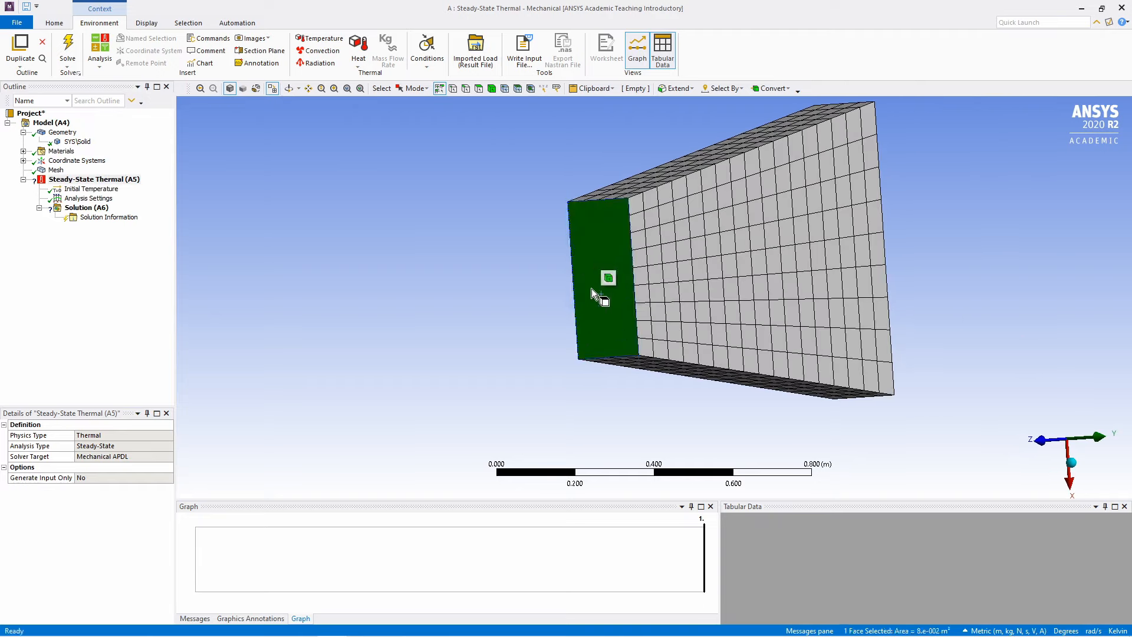
left_click(359, 68)
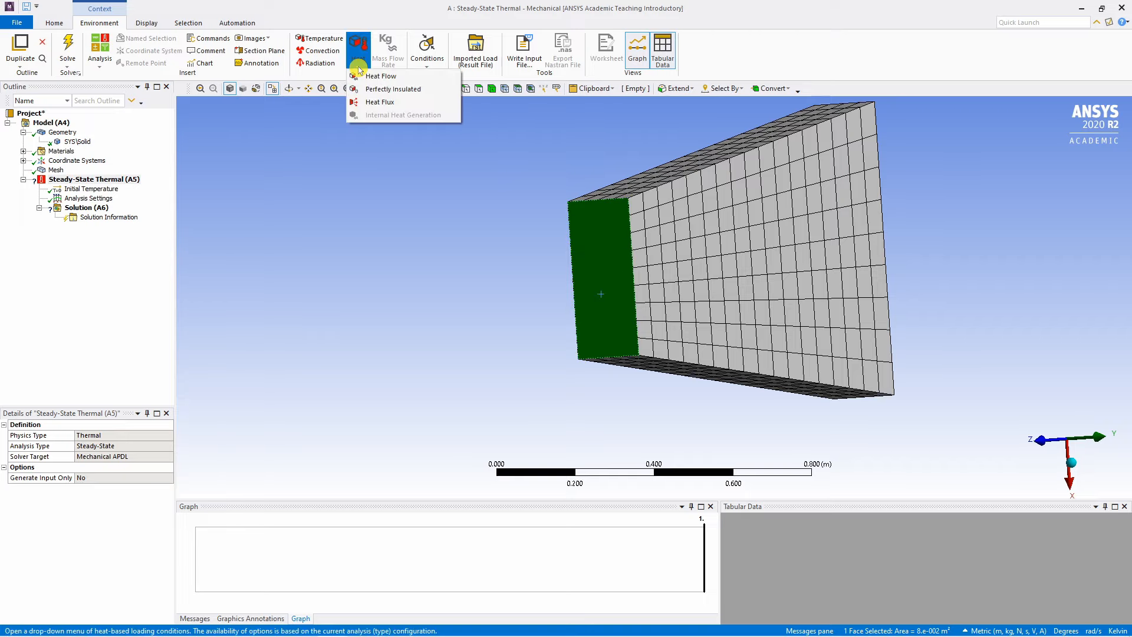
left_click(371, 102)
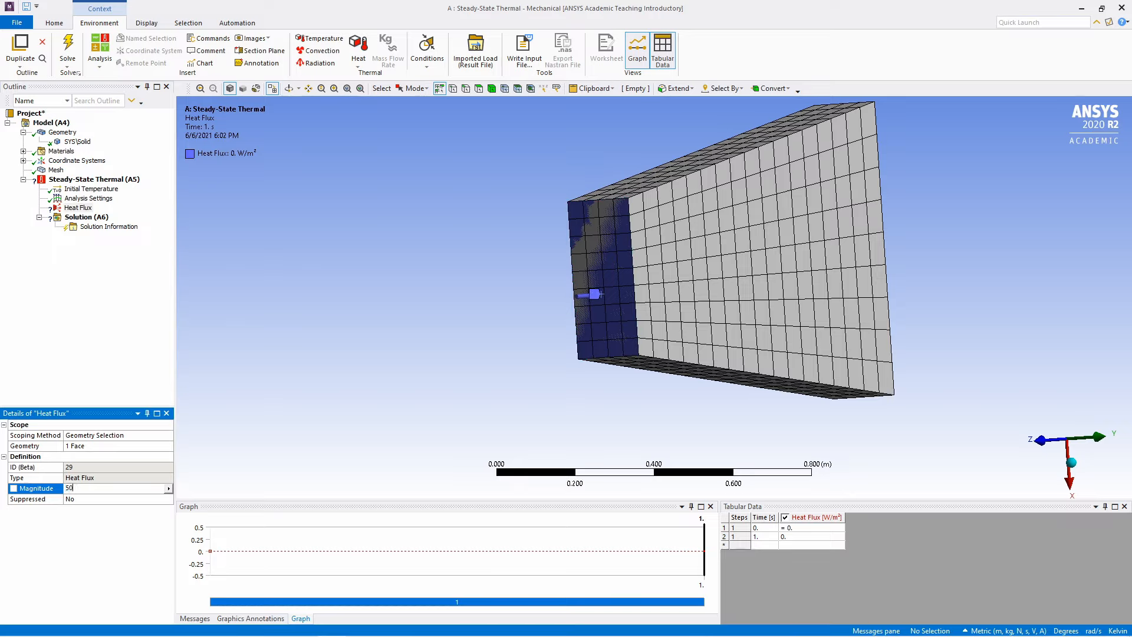
key("Return")
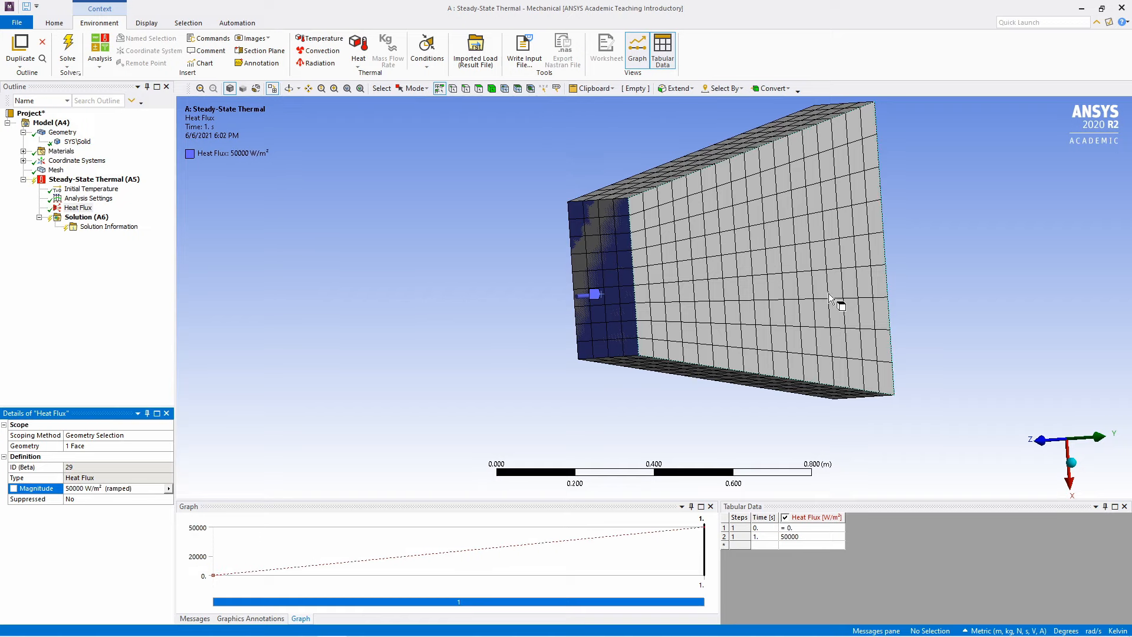
- Apply a temperature boundary condition of 300 K to the solid's larger end face
middle_click_drag(804, 306, 554, 326)
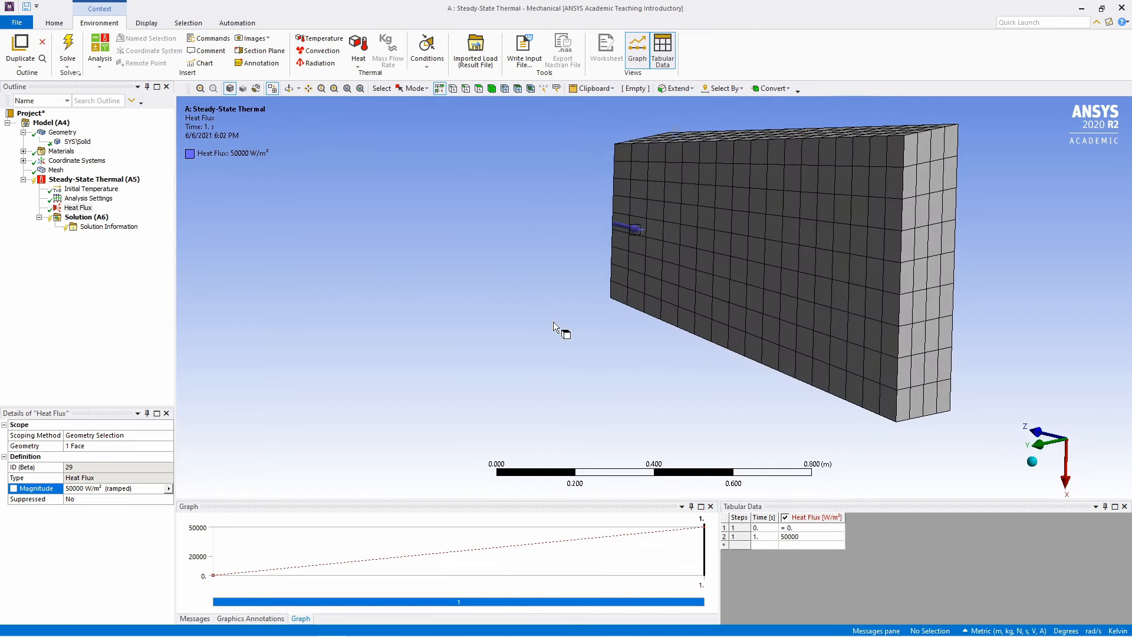
left_click(319, 40)
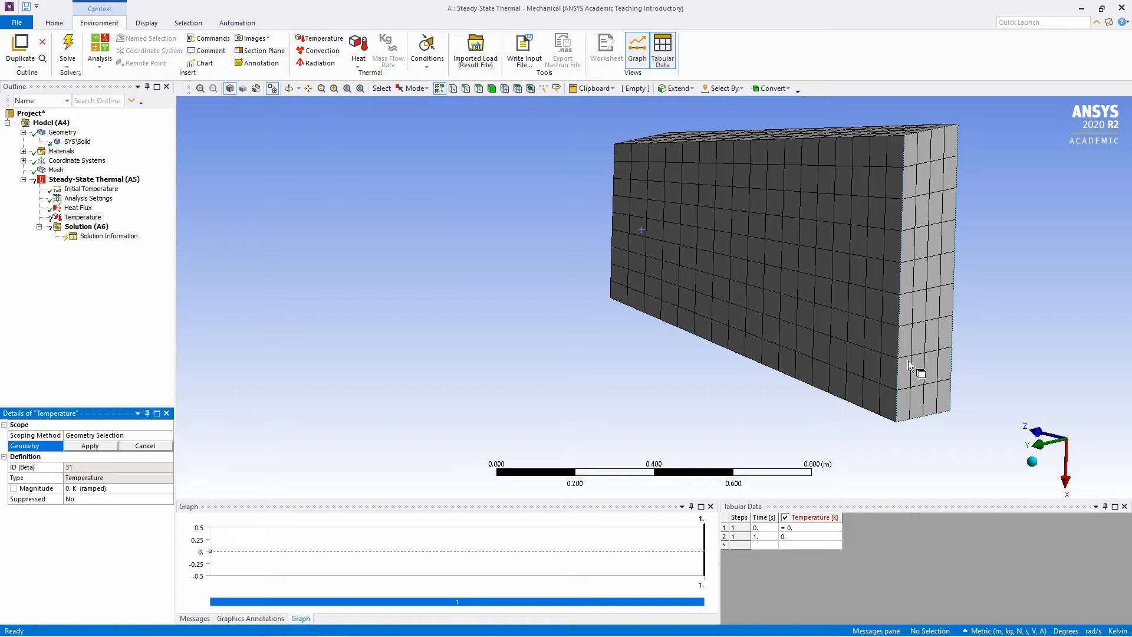
left_click(925, 281)
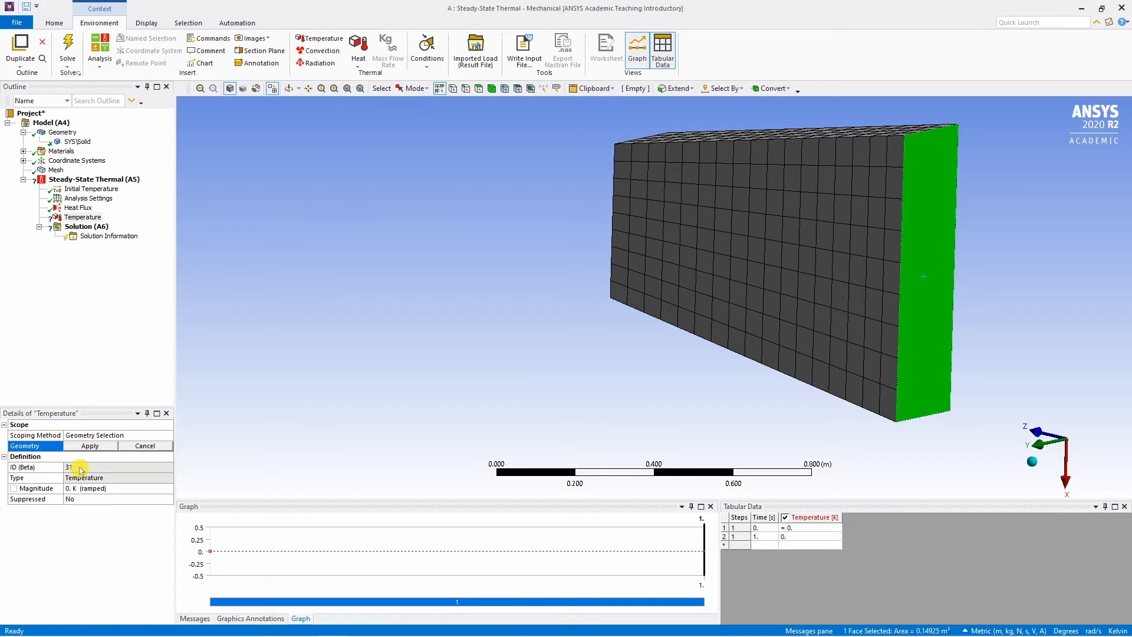
left_click(92, 446)
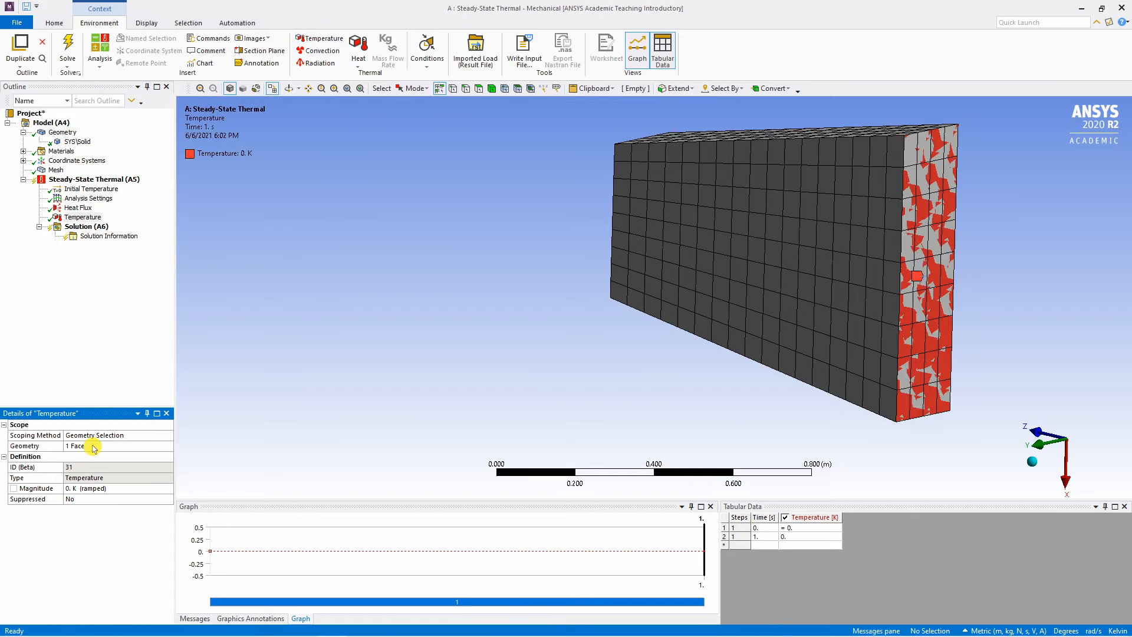
left_click(75, 489)
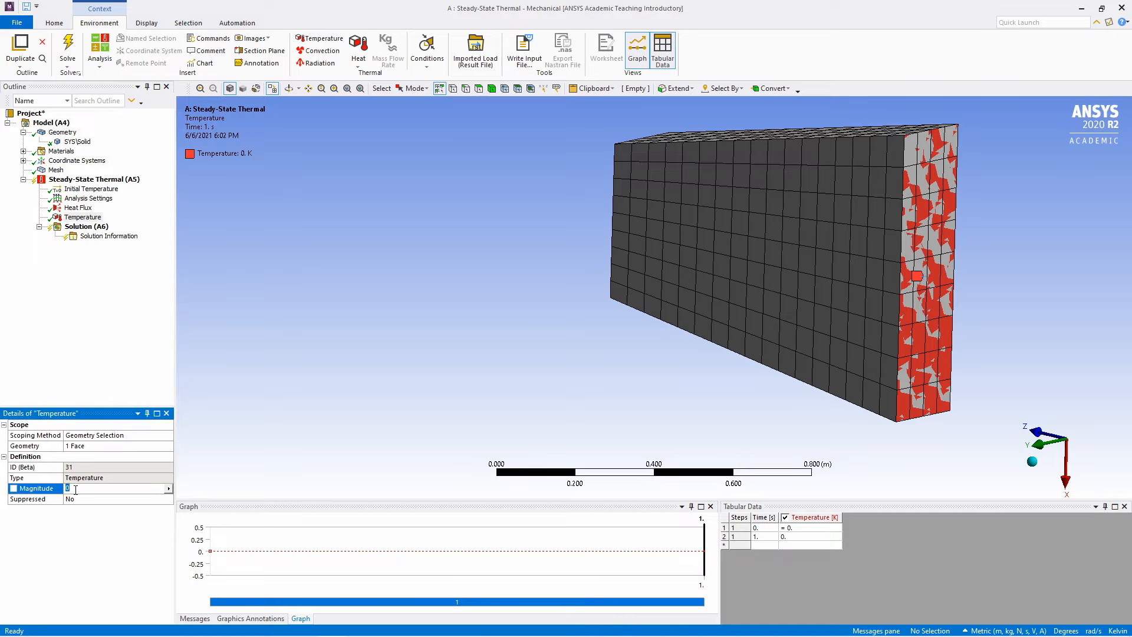
type("300")
key("Return")
middle_click_drag(666, 379, 834, 383)
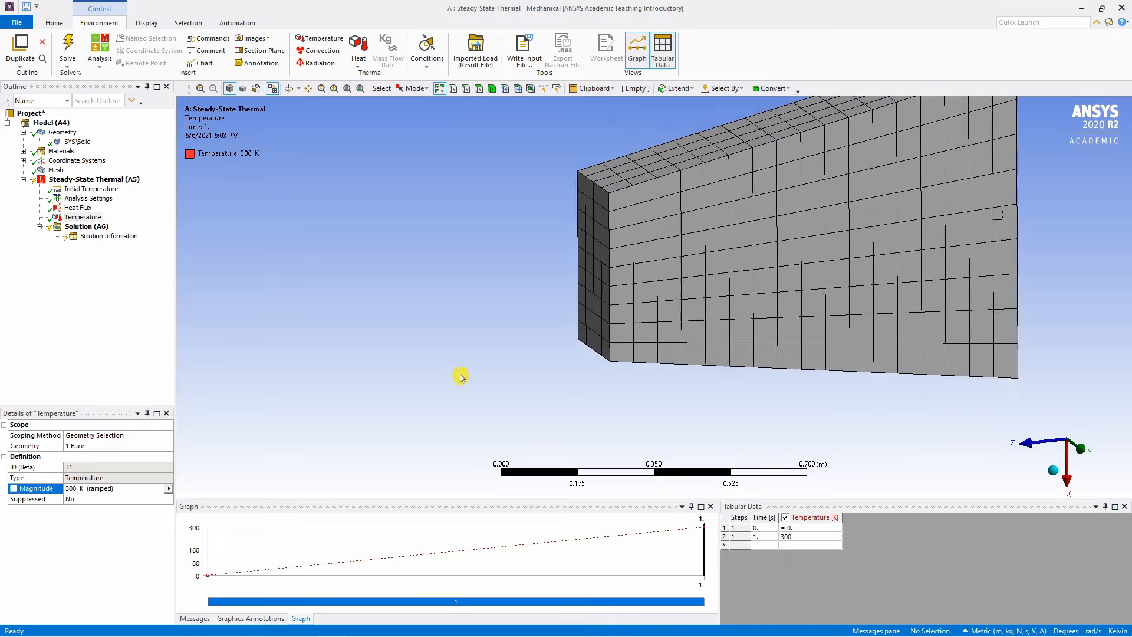
middle_click_drag(463, 374, 834, 268)
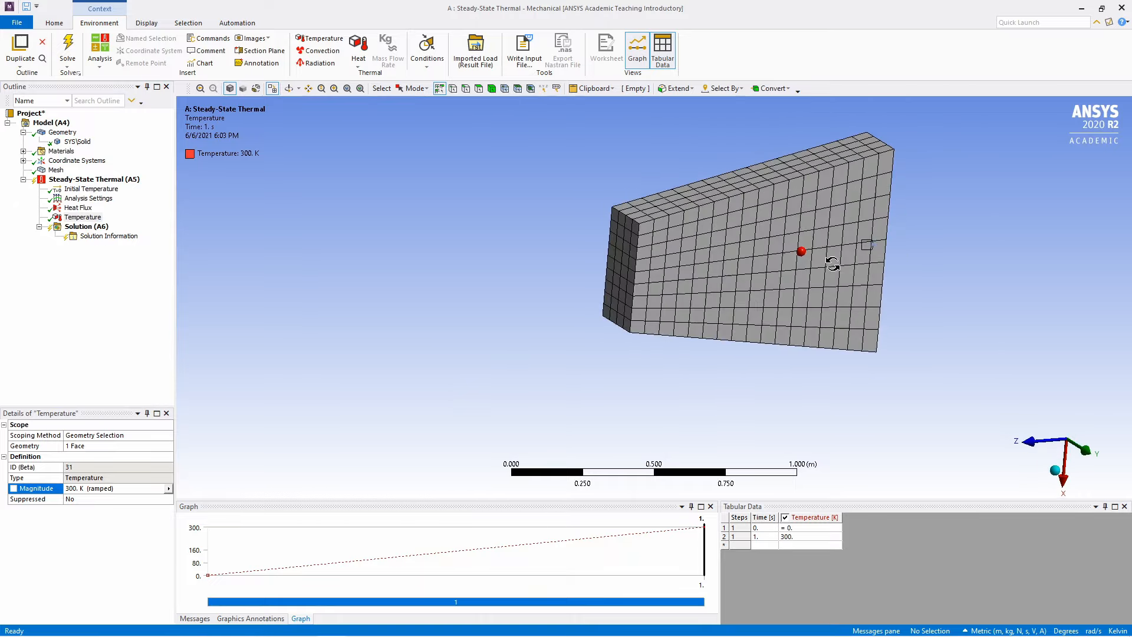
- Add a thermal Temperature result for all bodies to the solution
left_click(87, 228)
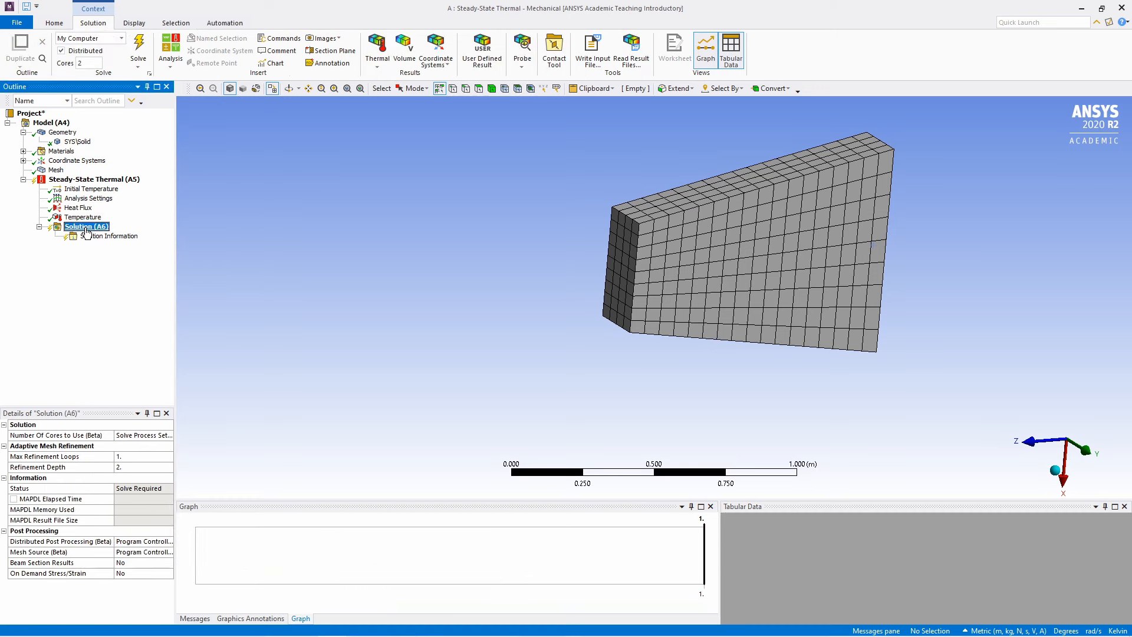
right_click(86, 230)
mouse_move(121, 234)
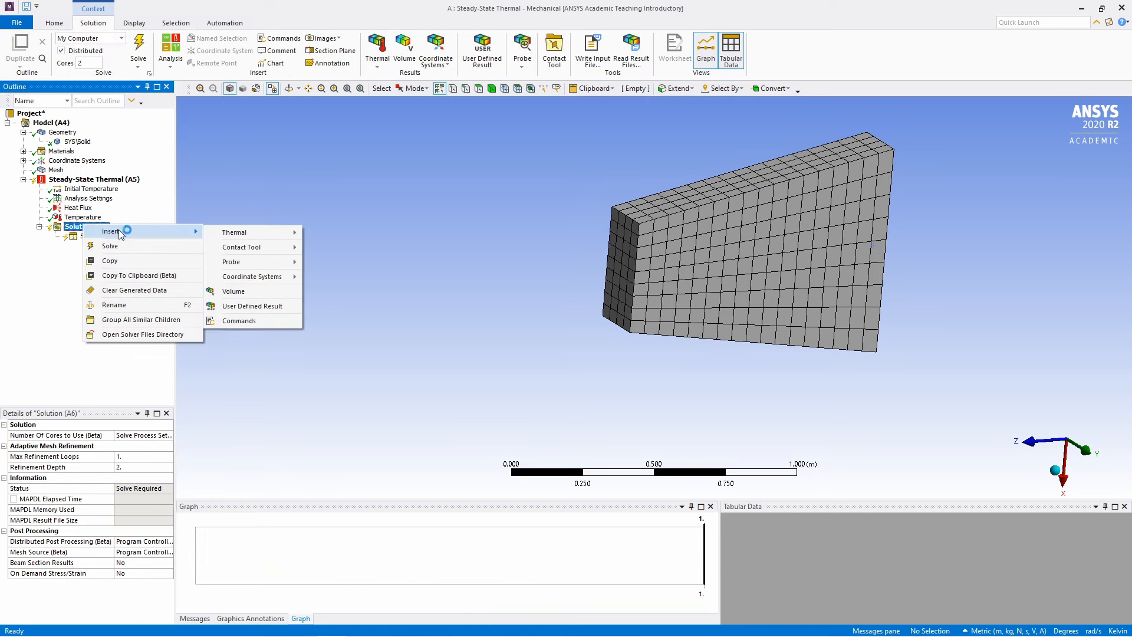
mouse_move(241, 233)
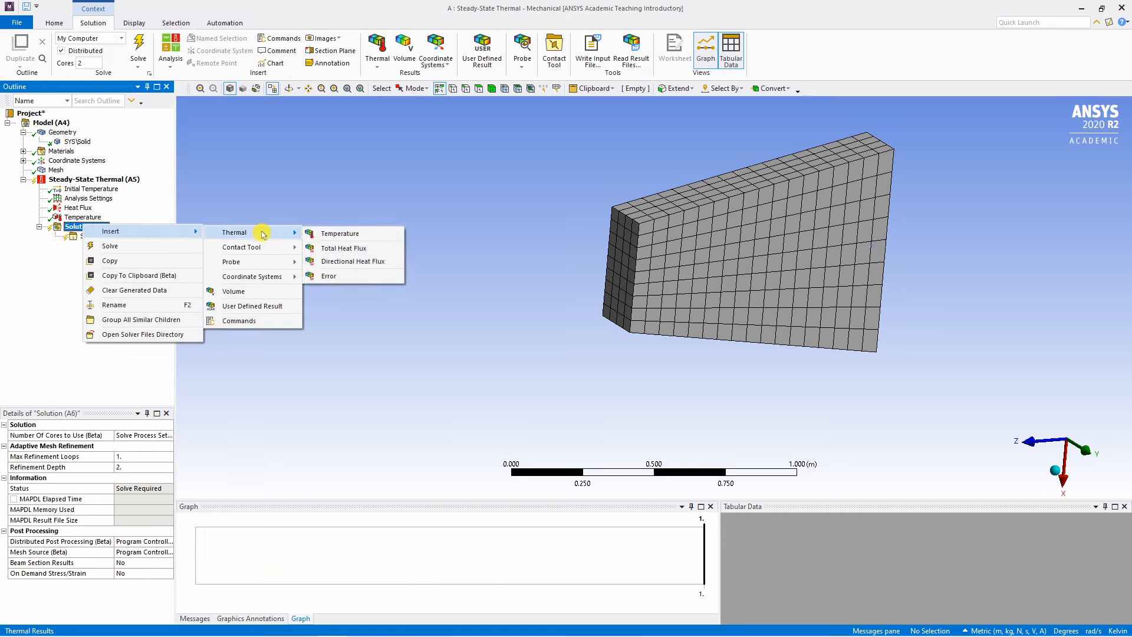
left_click(338, 236)
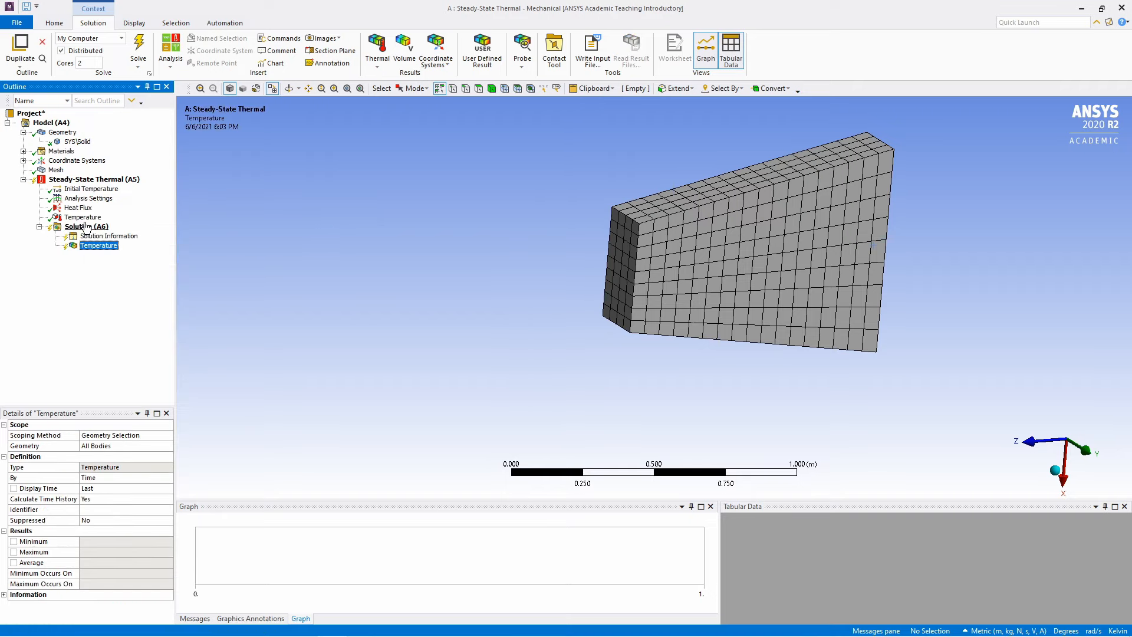
- Add a Total Heat Flux result for all bodies to the solution
left_click(86, 227)
right_click(86, 227)
mouse_move(118, 232)
mouse_move(257, 235)
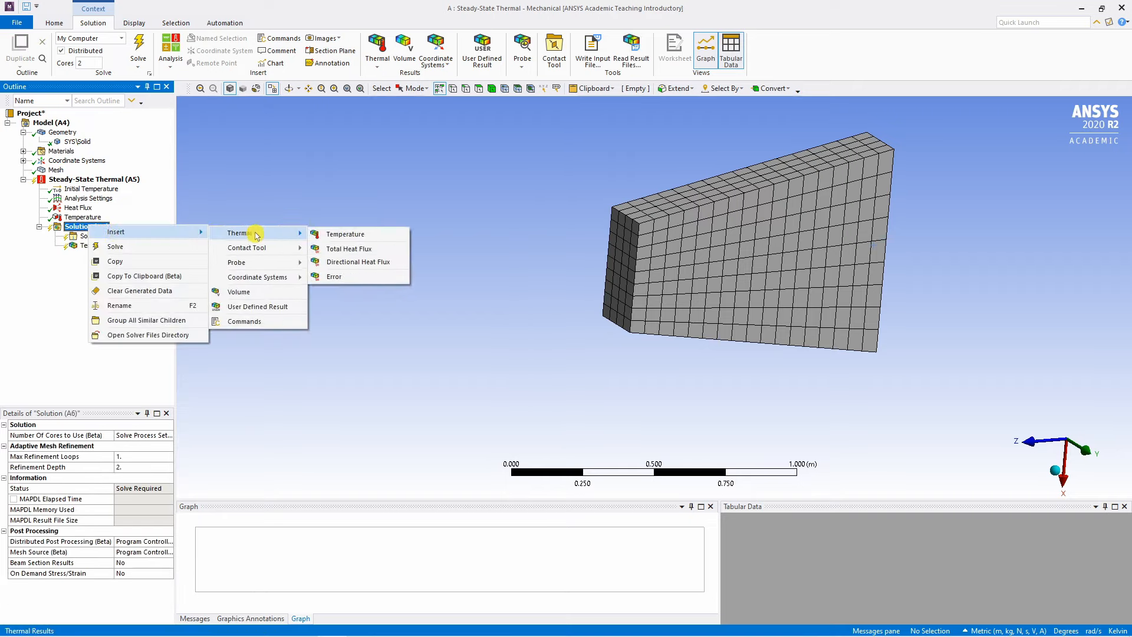
left_click(342, 249)
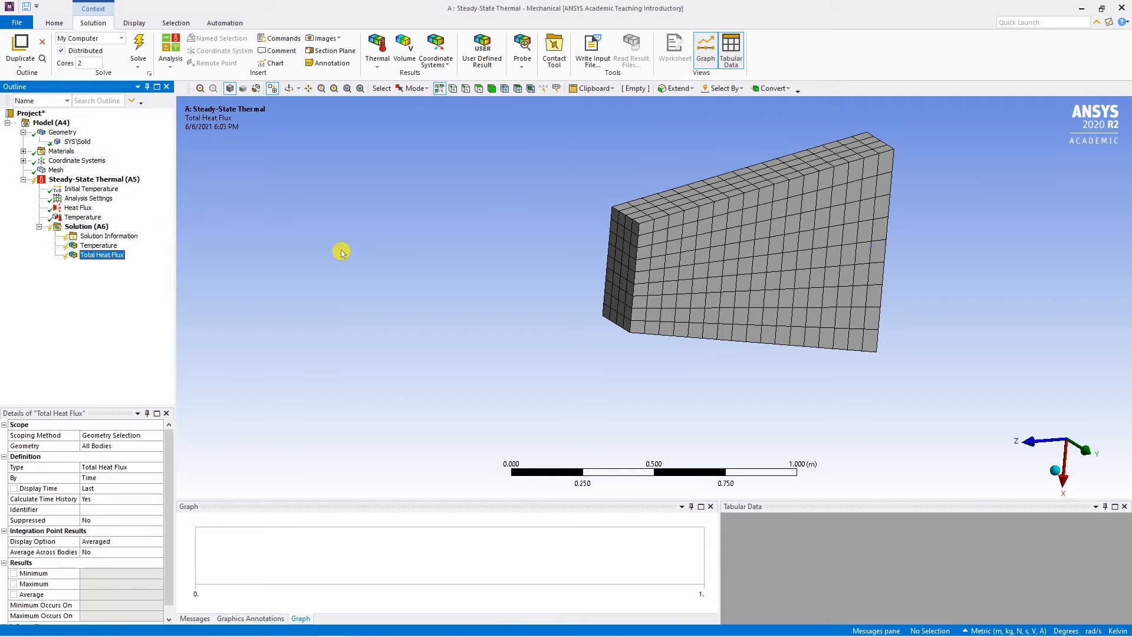
- Solve the steady-state thermal analysis and display the temperature distribution on the solid
left_click(87, 227)
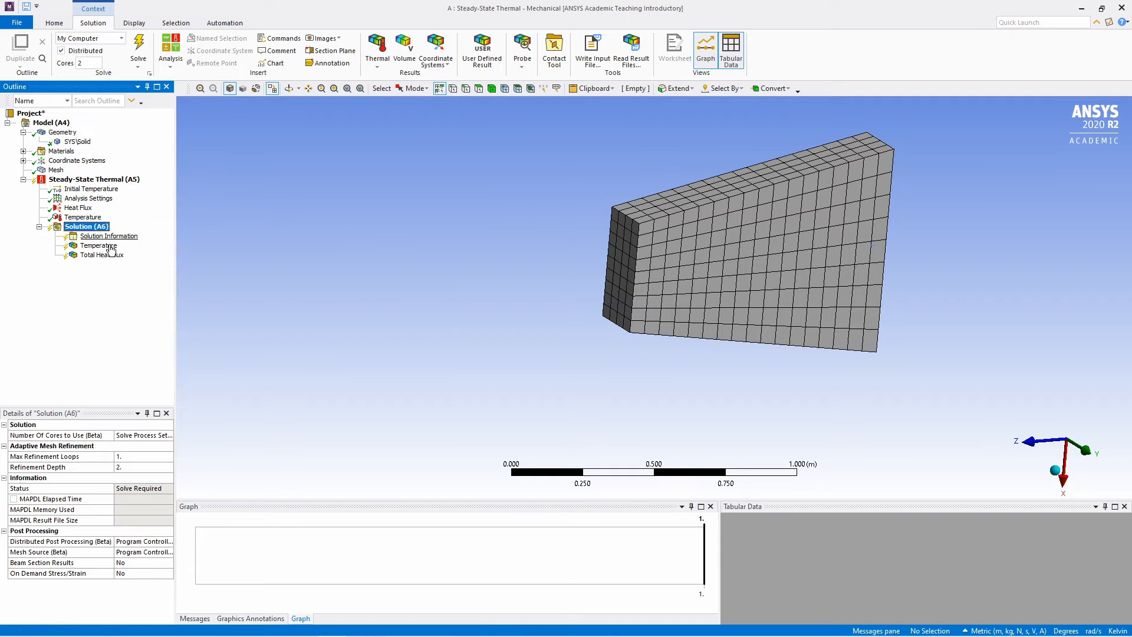
left_click(140, 49)
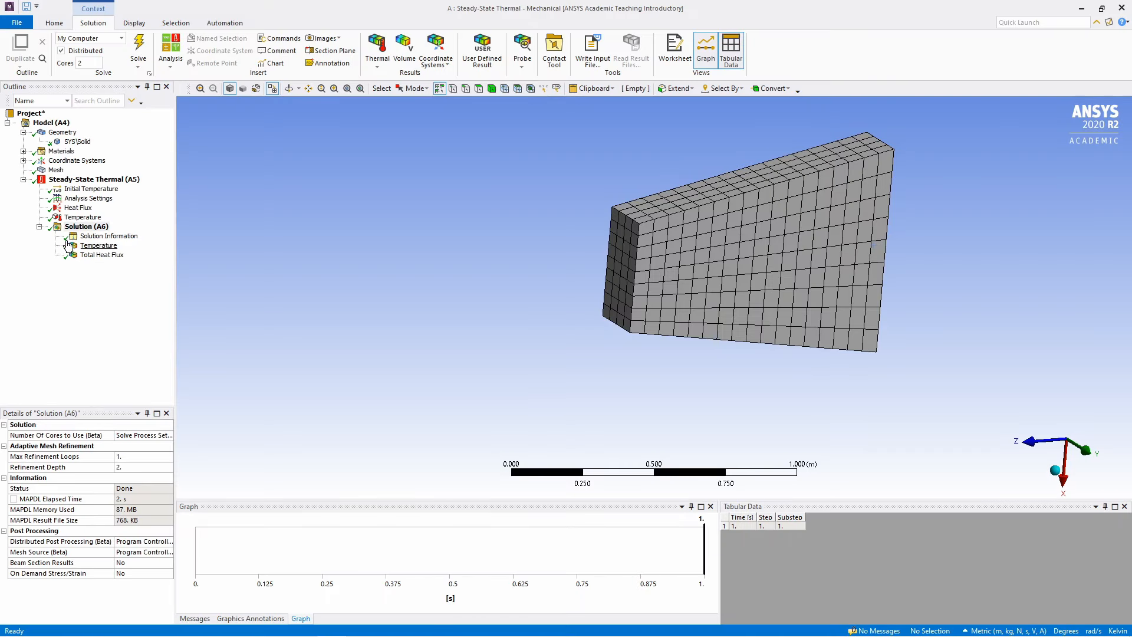
left_click(102, 247)
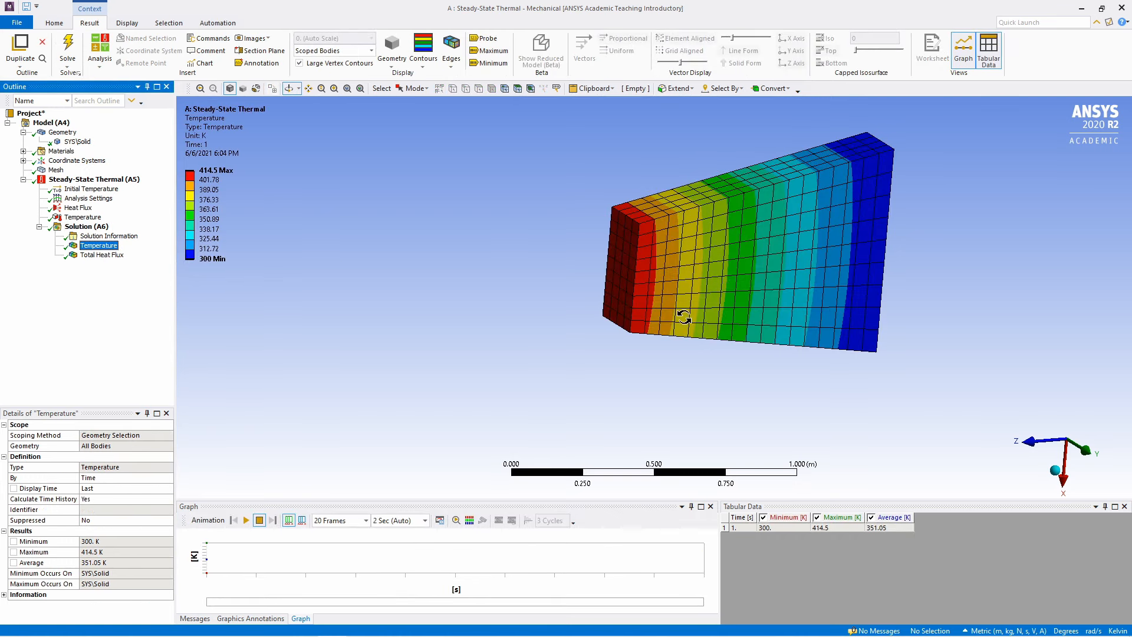
left_click(305, 93)
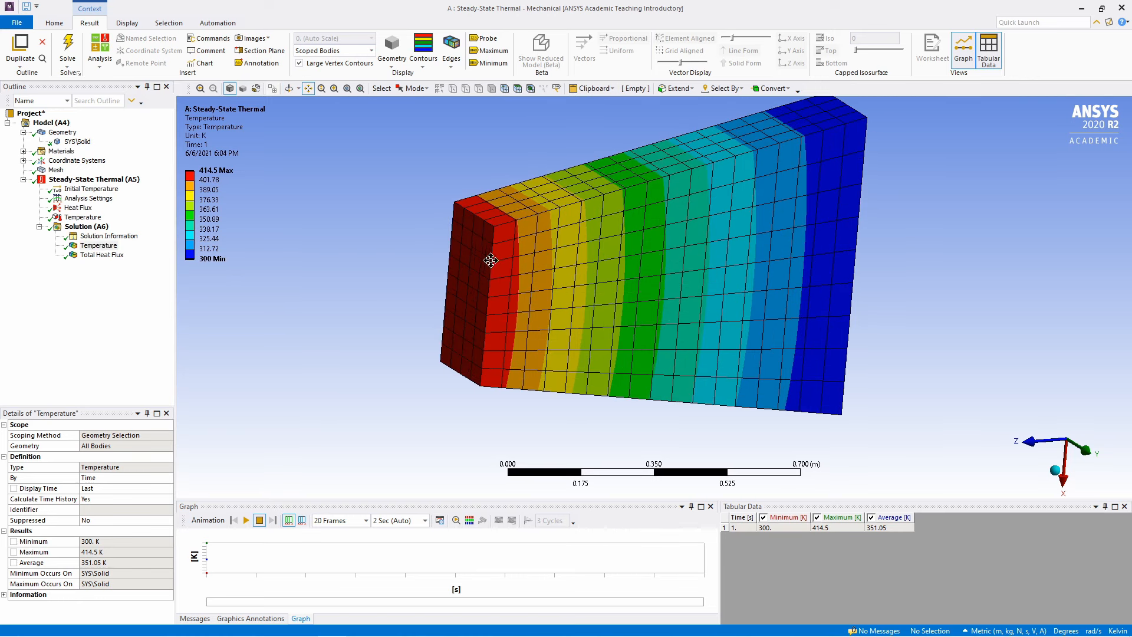
middle_click_drag(759, 290, 861, 143)
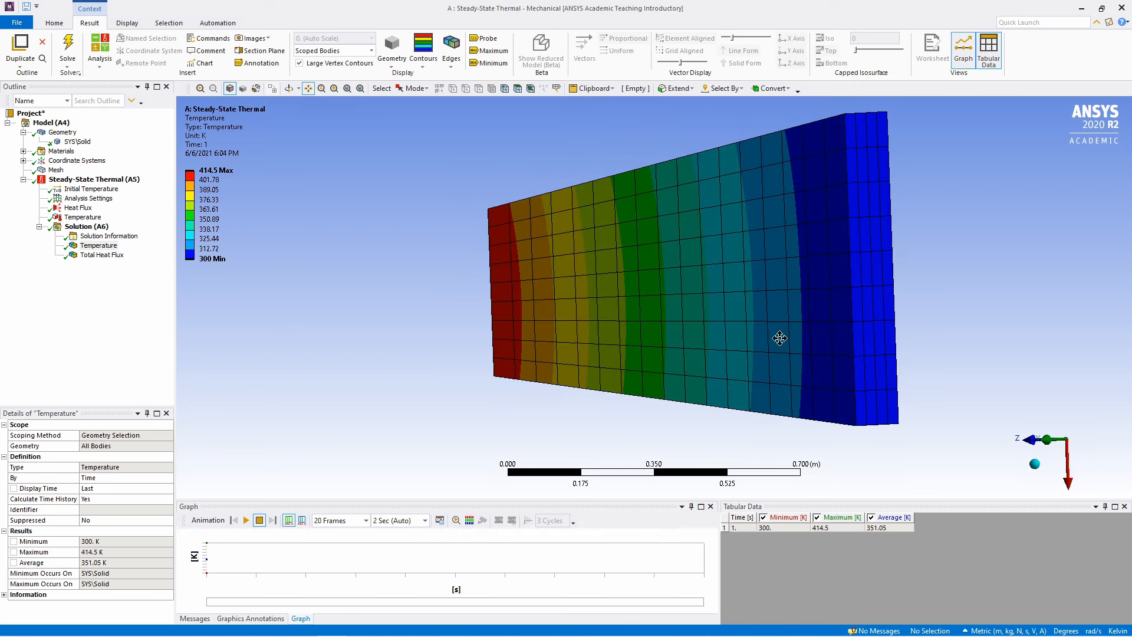
- Display the Total Heat Flux result on the solid with smooth contours
left_click(103, 256)
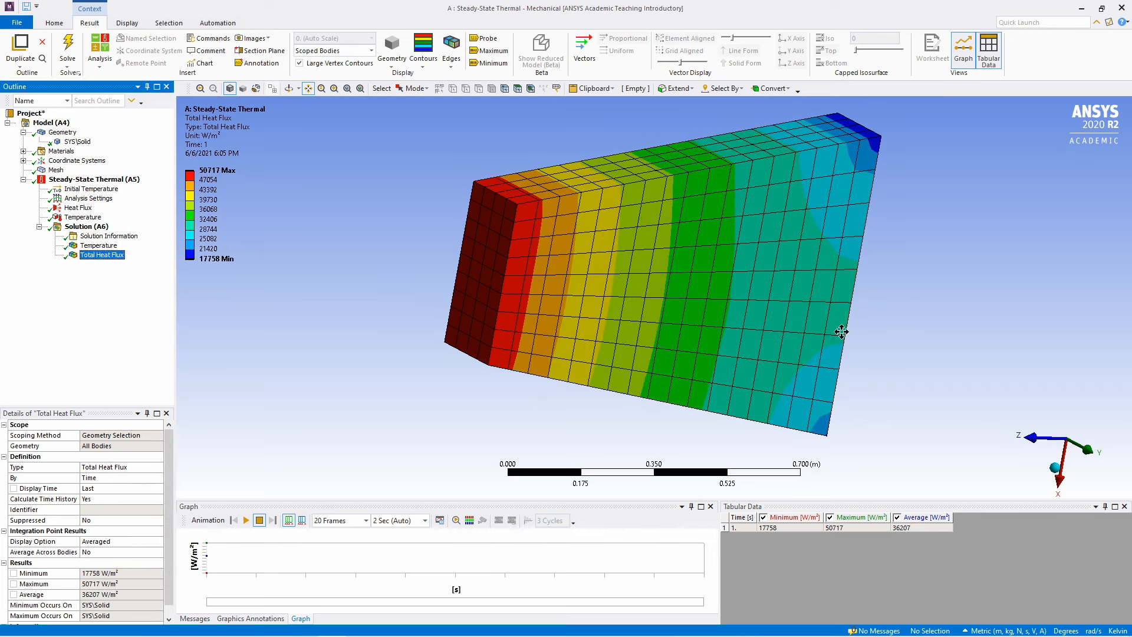
middle_click_drag(832, 296, 770, 313)
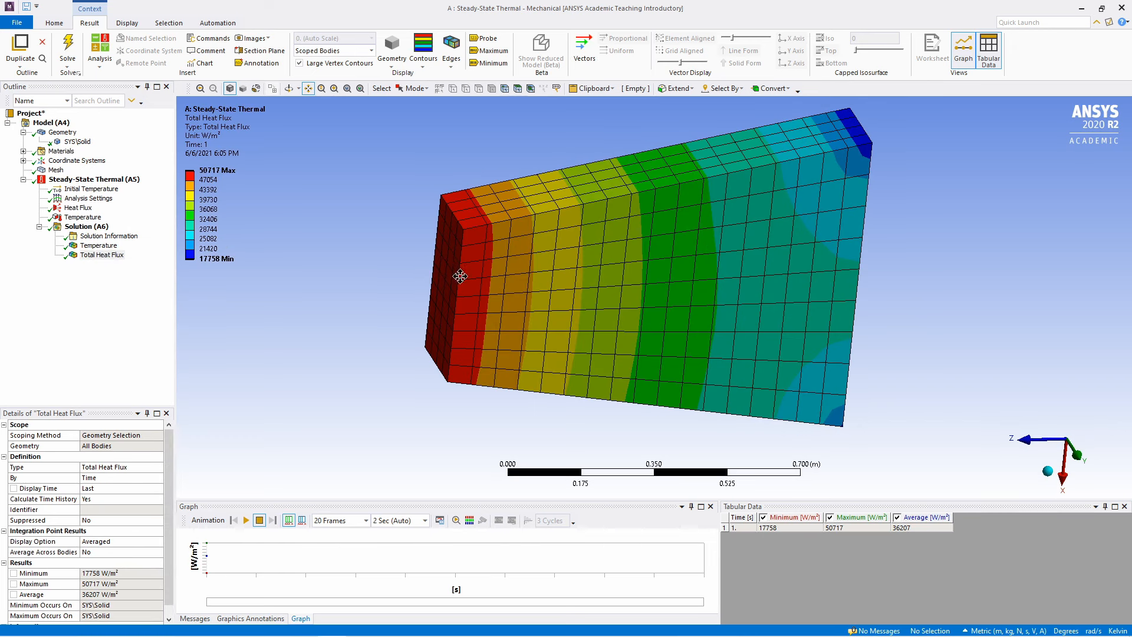
left_click(424, 66)
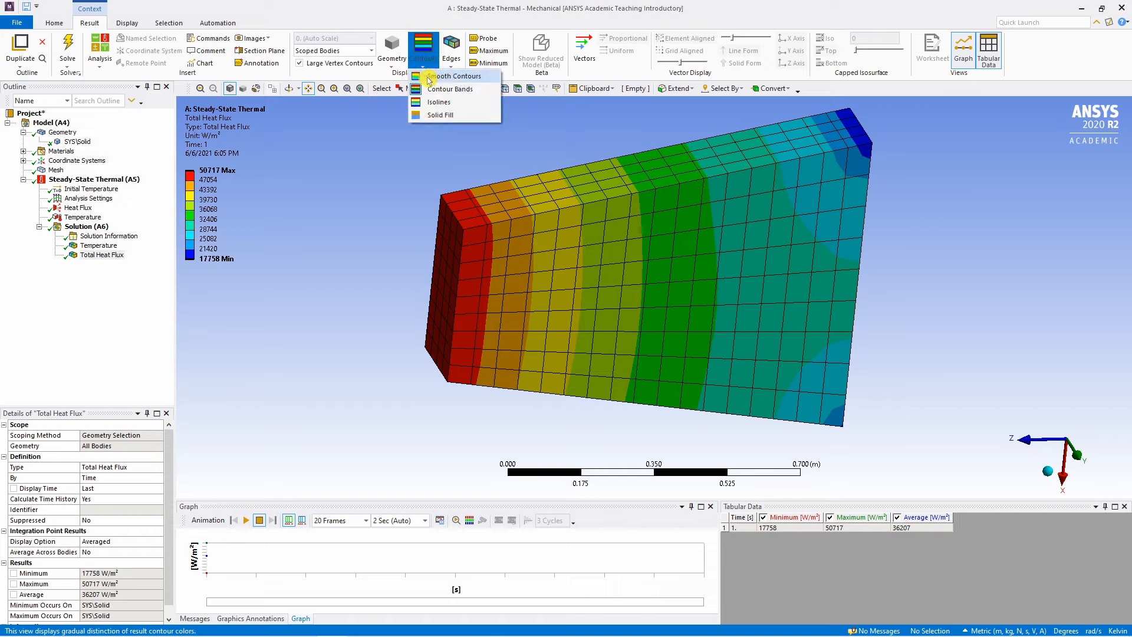
left_click(439, 76)
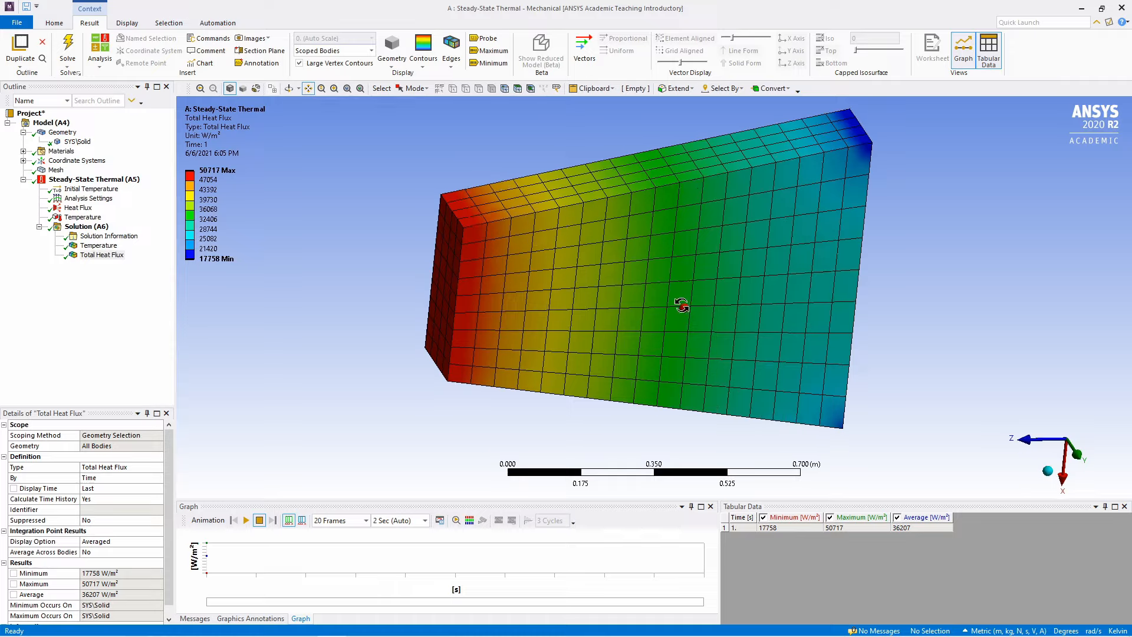
middle_click_drag(683, 306, 507, 184)
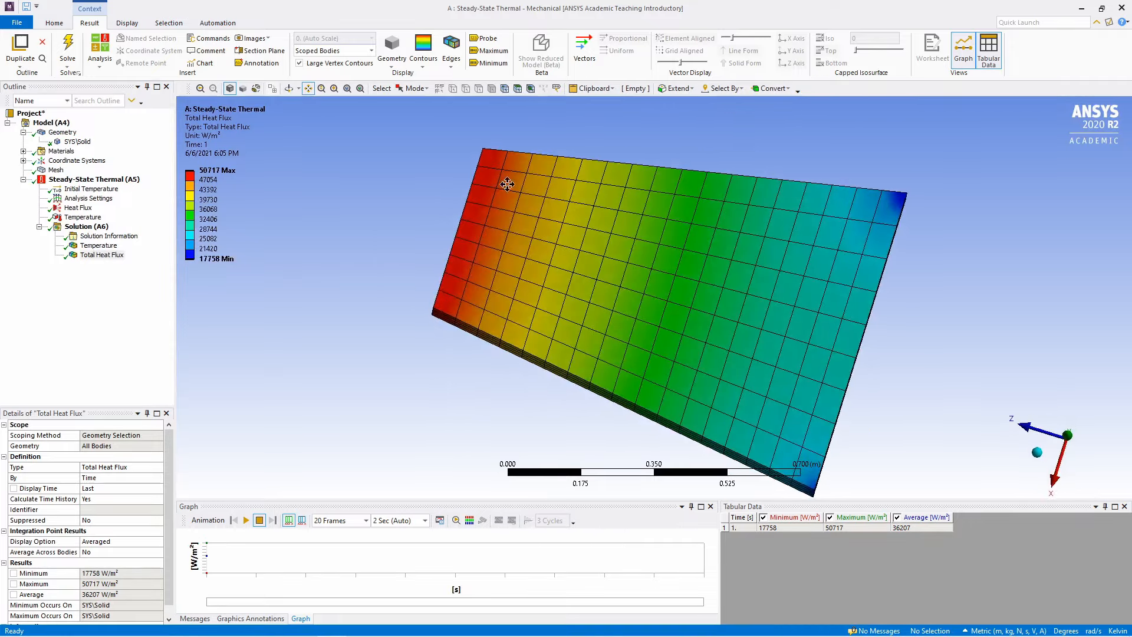
- Hide the mesh lines on the heat flux plot with the No WireFrame display option
left_click(450, 62)
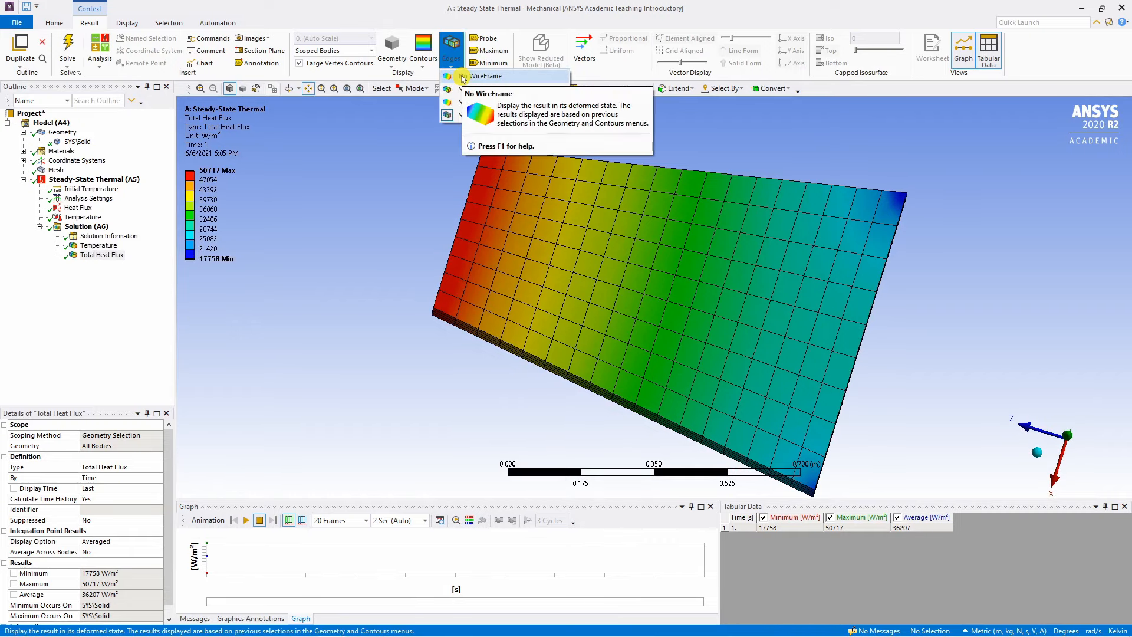
left_click(463, 76)
middle_click_drag(635, 321, 741, 240)
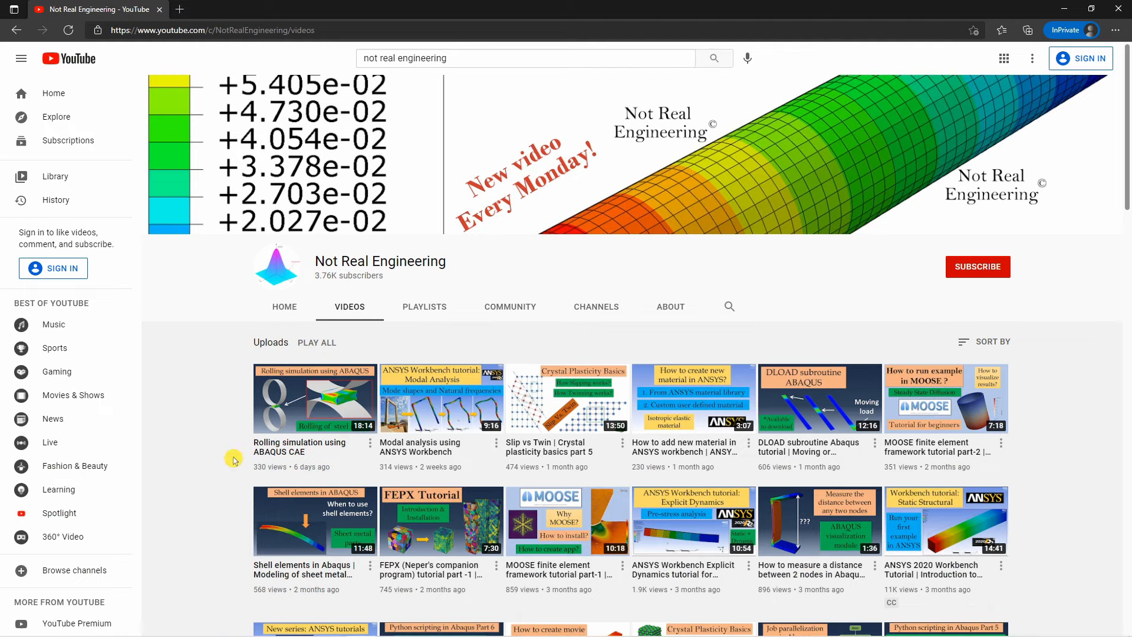
- Browse the uploaded videos and the playlists of the Not Real Engineering channel on YouTube
scroll(232, 460, "down", 9)
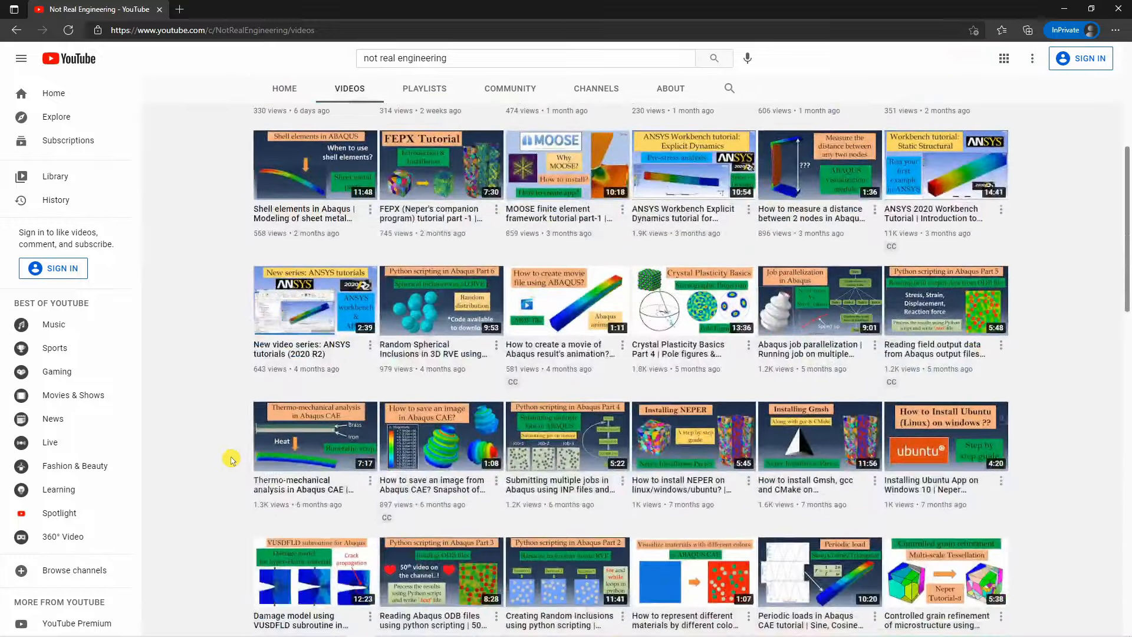
scroll(231, 460, "down", 2)
scroll(230, 459, "up", 12)
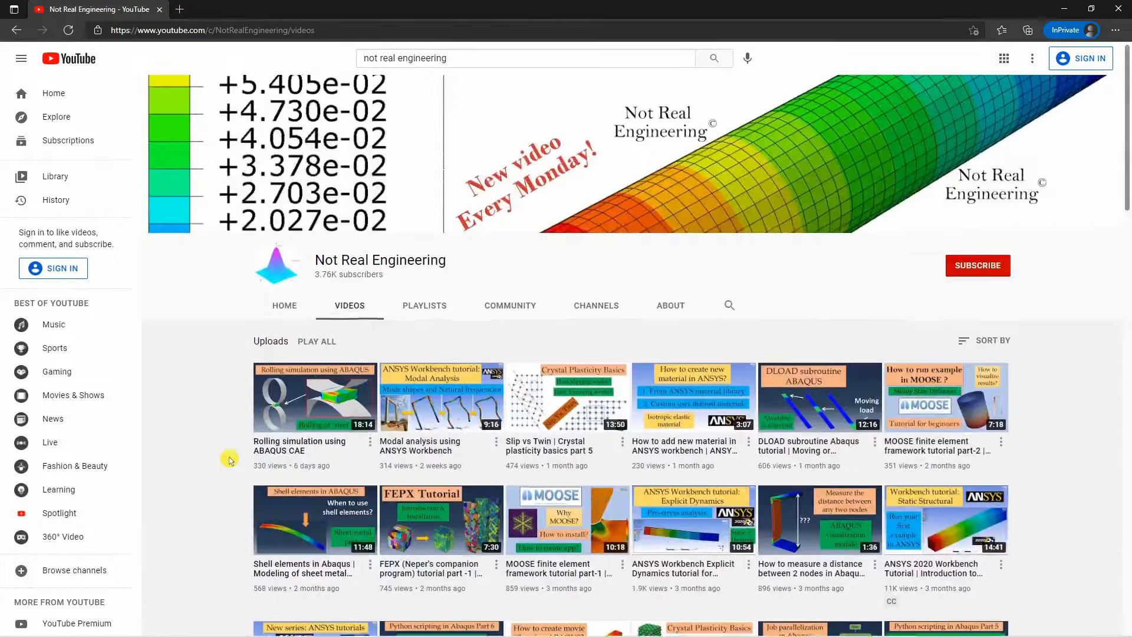
left_click(426, 308)
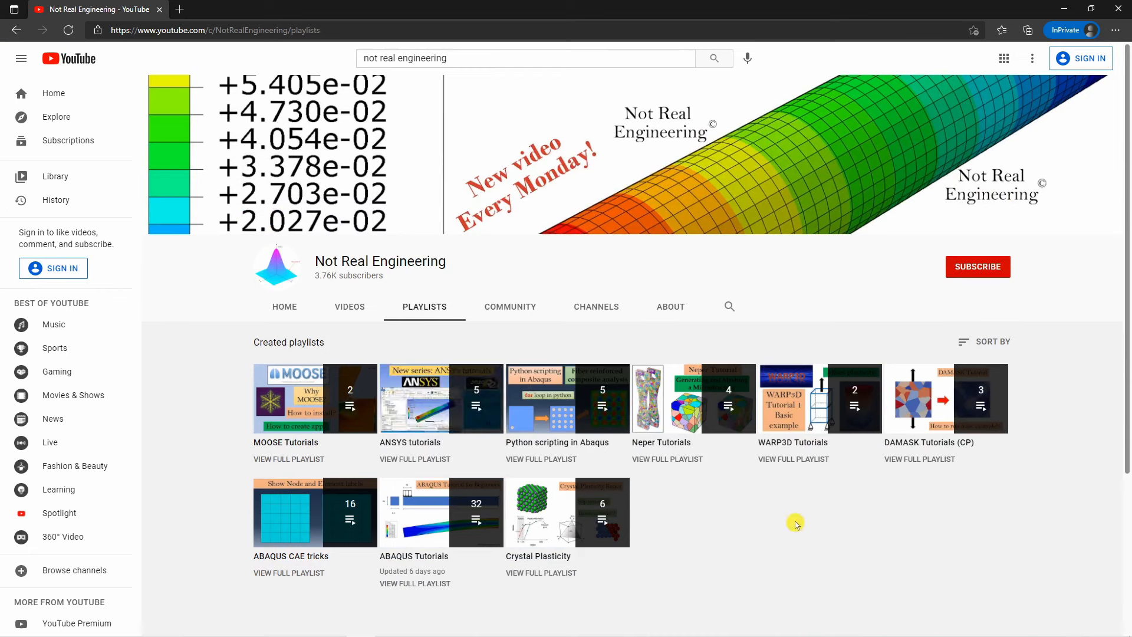
left_click(344, 317)
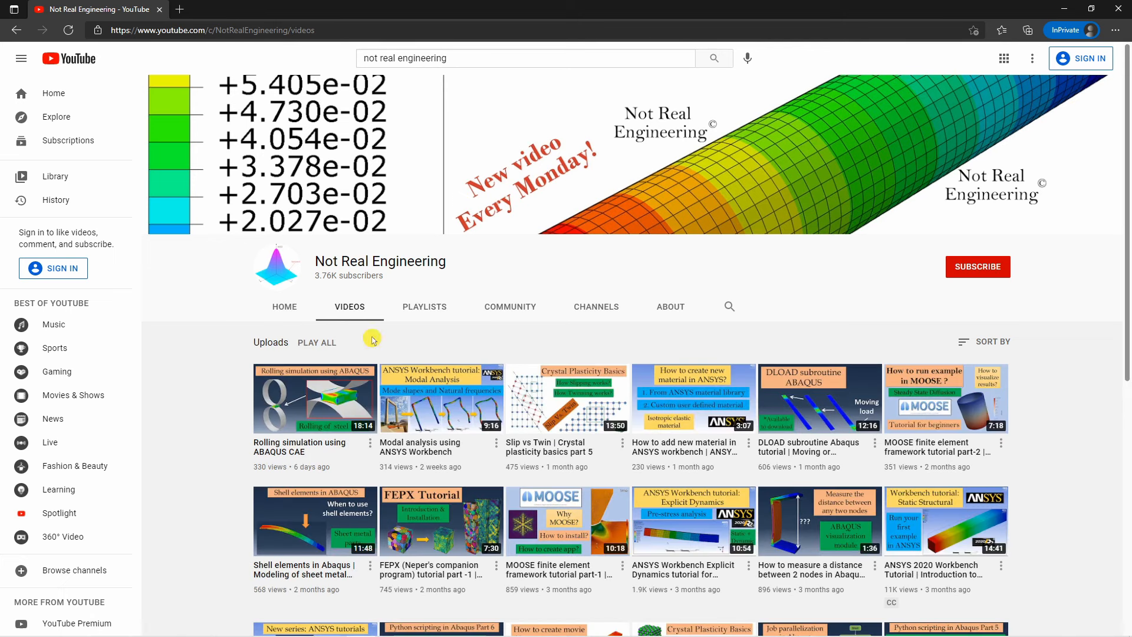